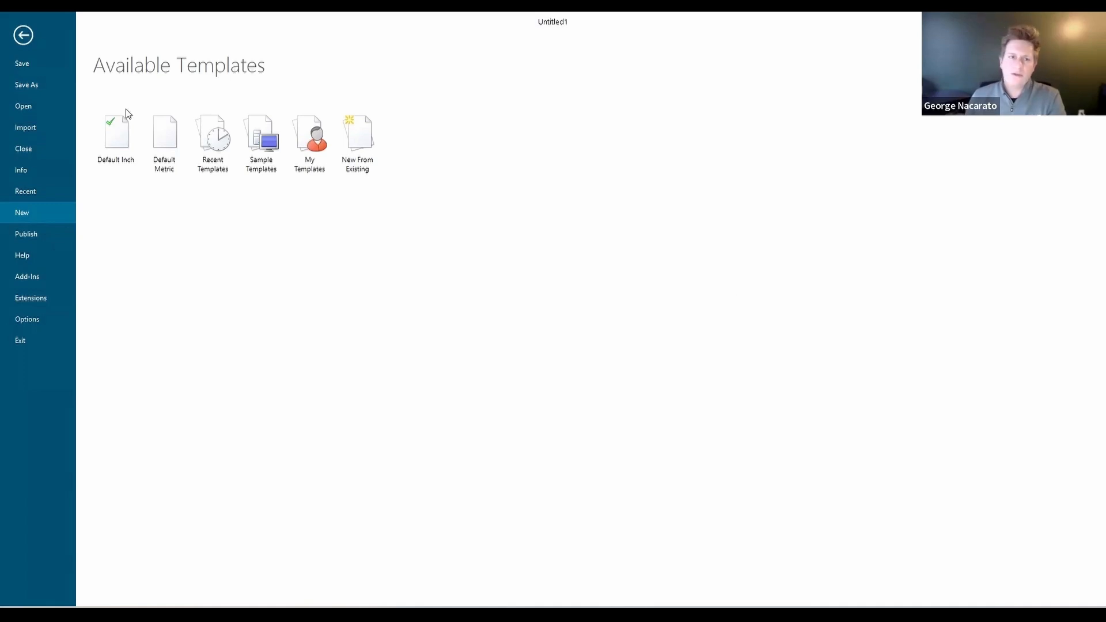
# Step: Create a Default Inch document and set up its machine from the DMGMORI_NHX(Gen2)_8000_HSK100 definition file in the webinar's machine files
pyautogui.click(118, 147)
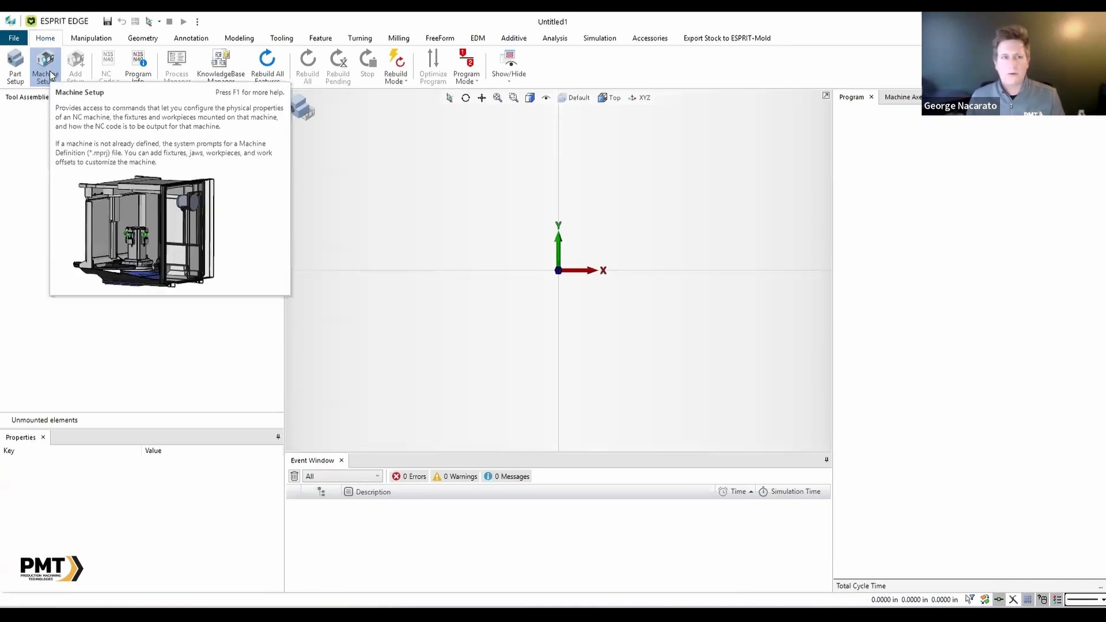
pyautogui.click(51, 75)
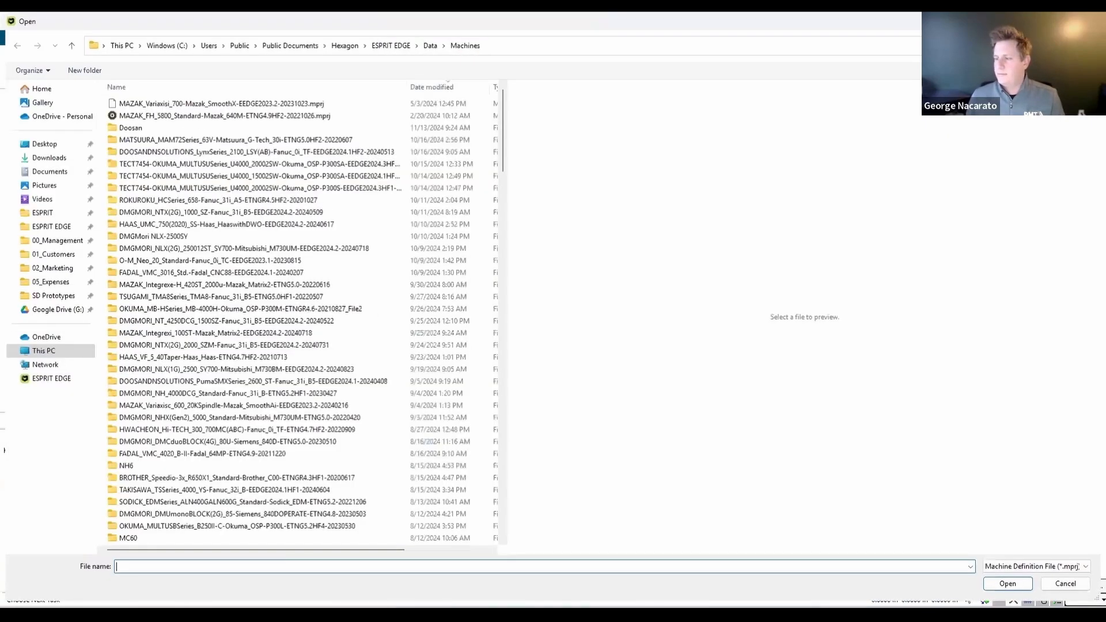
pyautogui.click(58, 269)
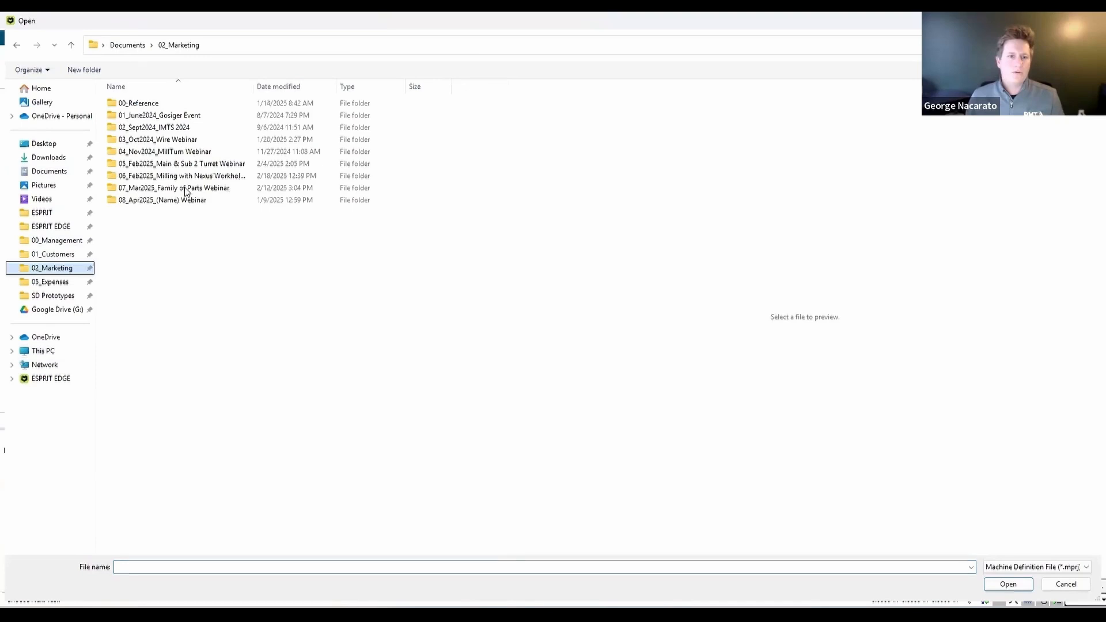
pyautogui.doubleClick(182, 176)
pyautogui.click(142, 129)
pyautogui.doubleClick(143, 132)
pyautogui.doubleClick(161, 105)
pyautogui.doubleClick(160, 106)
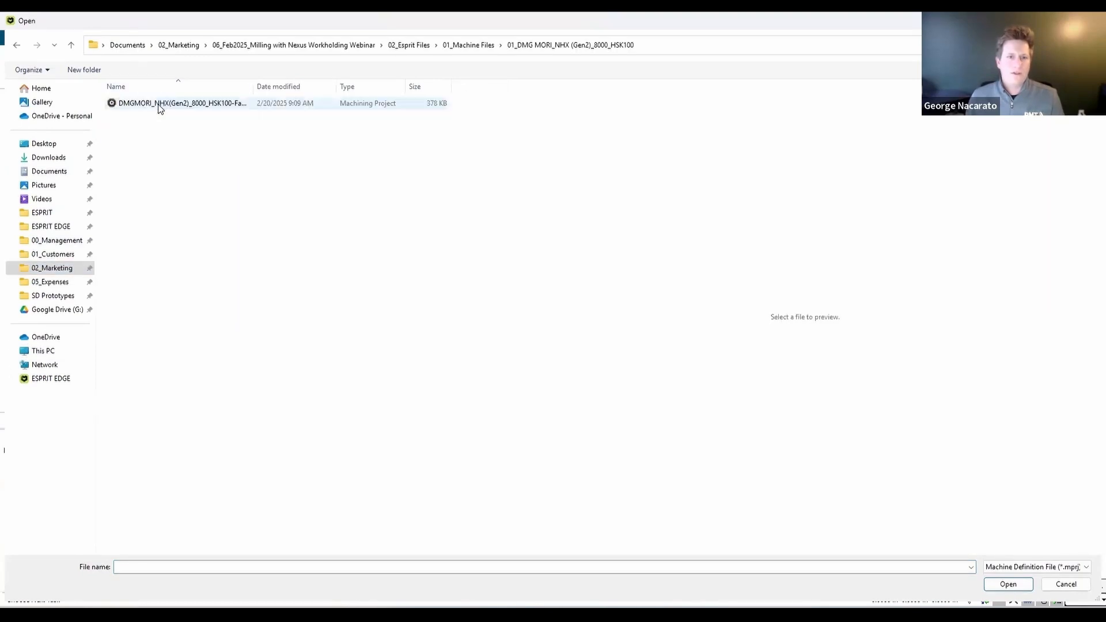
pyautogui.click(221, 106)
pyautogui.doubleClick(219, 106)
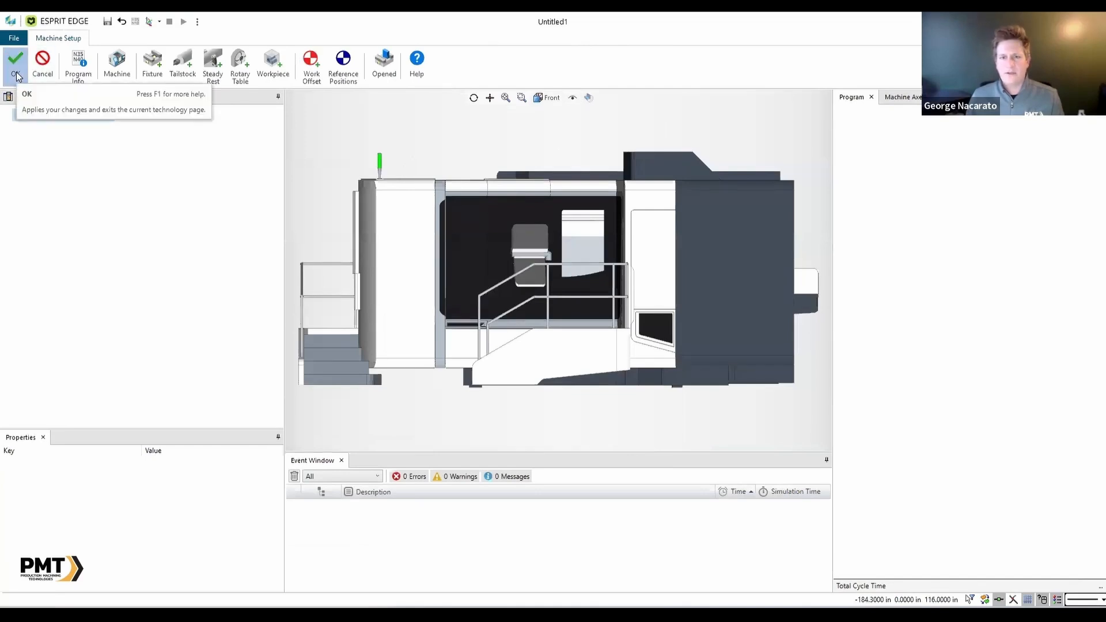
pyautogui.click(16, 72)
# Step: Make the machine housing fully transparent, leaving only the table and spindle in view
pyautogui.click(573, 99)
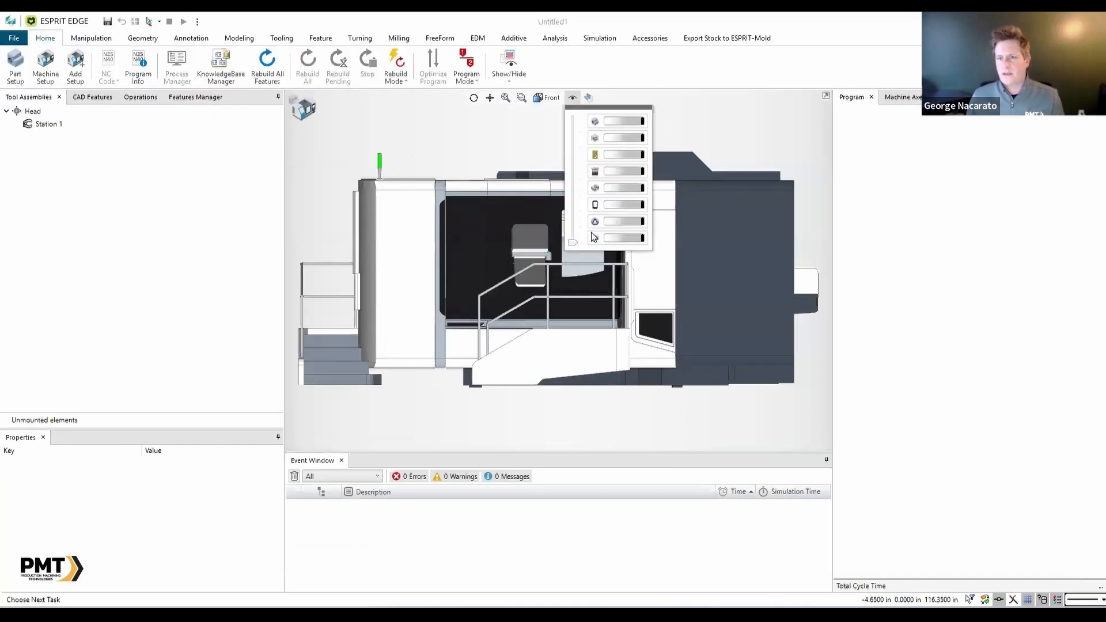
pyautogui.moveTo(642, 240); pyautogui.dragTo(603, 243)
pyautogui.moveTo(539, 277); pyautogui.dragTo(582, 207, button='middle')
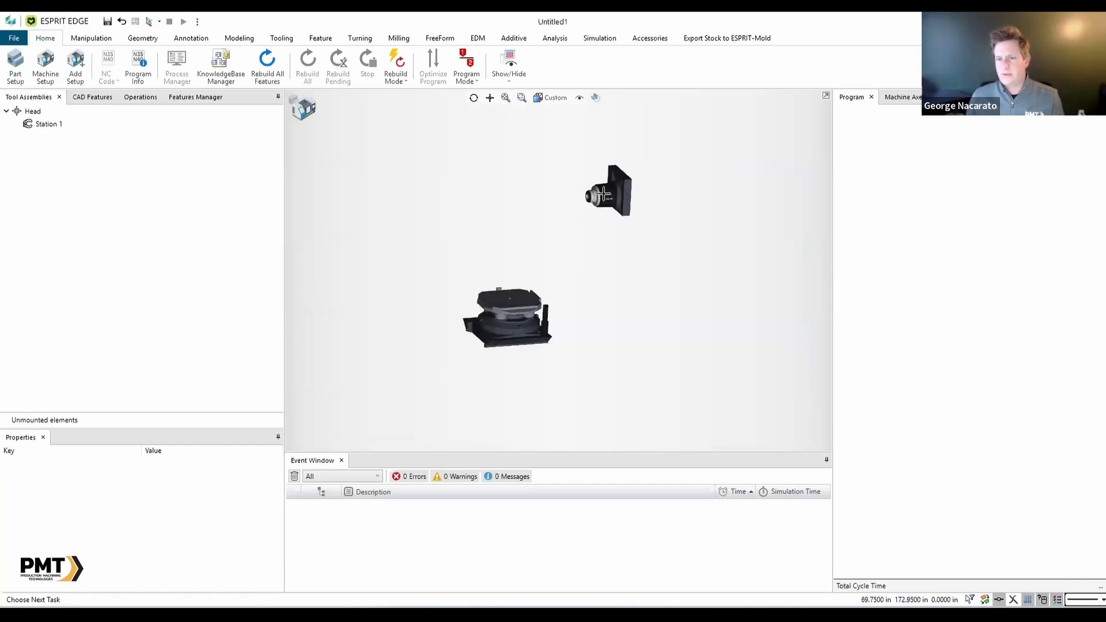
# Step: Set the machine housing to a semi-transparent display and inspect the machine interior
pyautogui.click(579, 98)
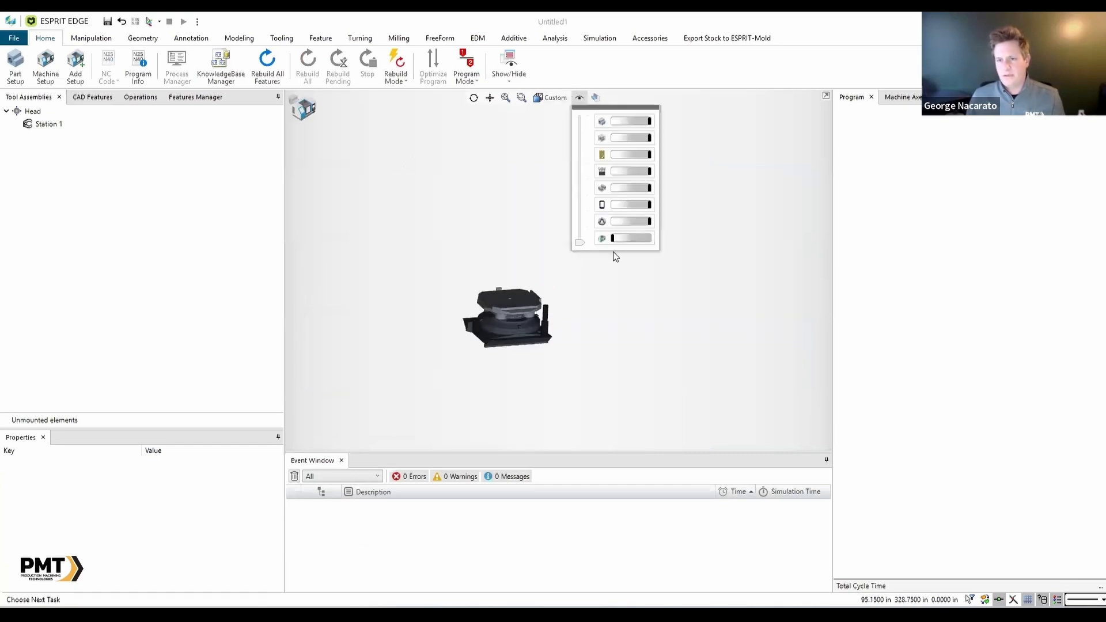
pyautogui.moveTo(625, 238)
pyautogui.mouseDown()
pyautogui.moveTo(634, 238)
pyautogui.moveTo(620, 241)
pyautogui.mouseUp()
pyautogui.moveTo(571, 271)
pyautogui.mouseDown(button='middle')
pyautogui.moveTo(545, 275)
pyautogui.moveTo(553, 269)
pyautogui.mouseUp(button='middle')
pyautogui.scroll(3, 545, 272)
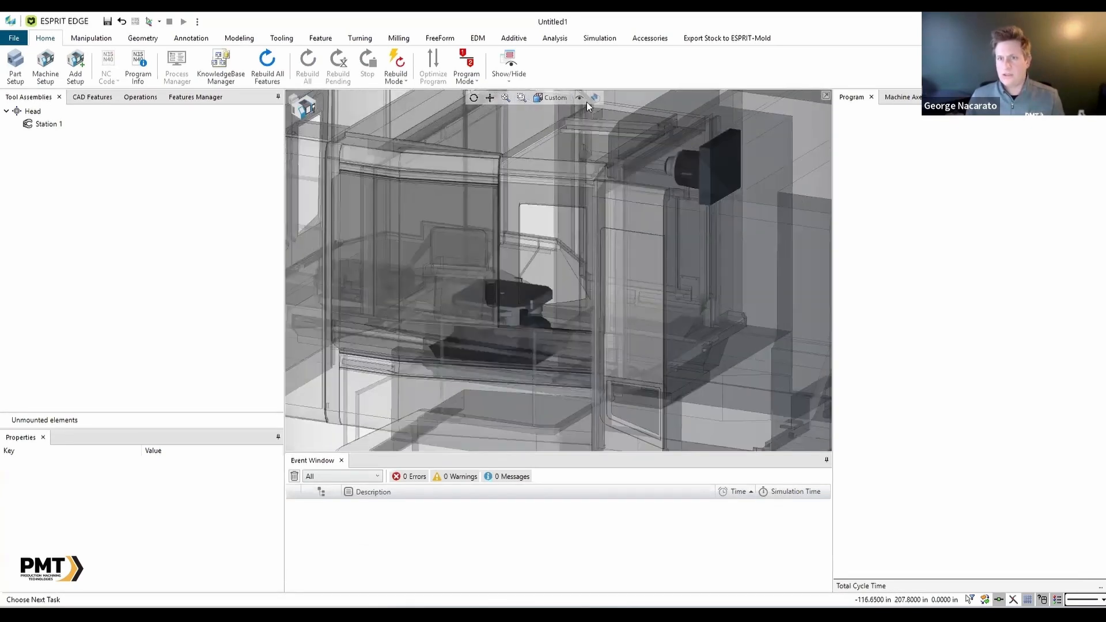
# Step: Hide the semi-transparent machine housing around the table and spindle
pyautogui.click(581, 100)
pyautogui.click(603, 239)
pyautogui.click(602, 239)
pyautogui.click(603, 239)
pyautogui.moveTo(538, 248); pyautogui.dragTo(568, 252, button='middle')
pyautogui.scroll(-1, 573, 293)
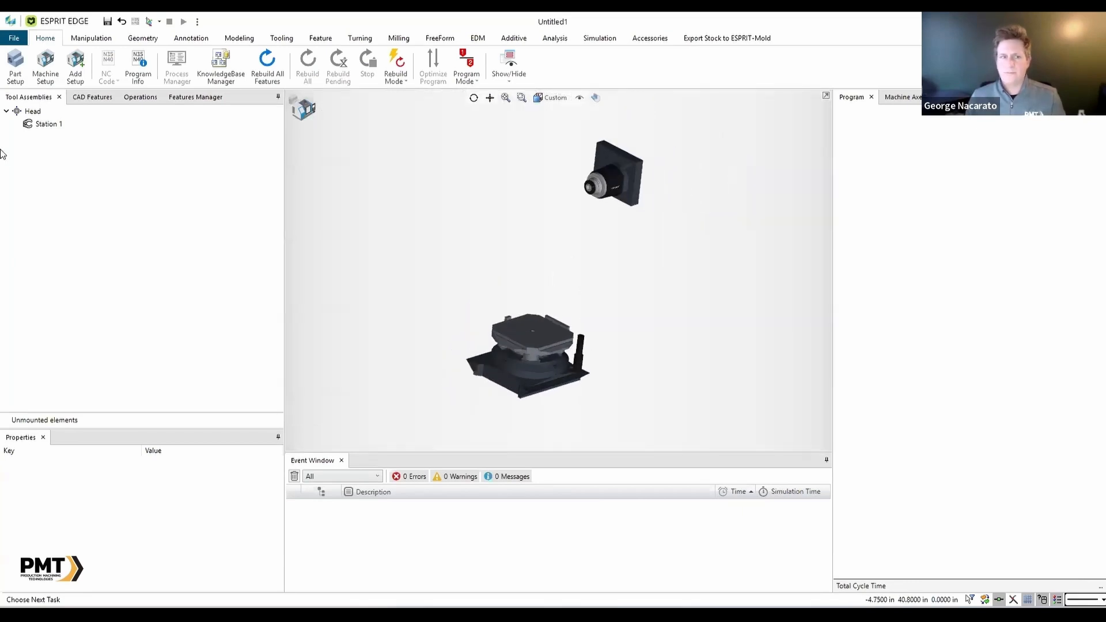
# Step: Switch to the part view and add two layers named Part and Stock
pyautogui.click(300, 105)
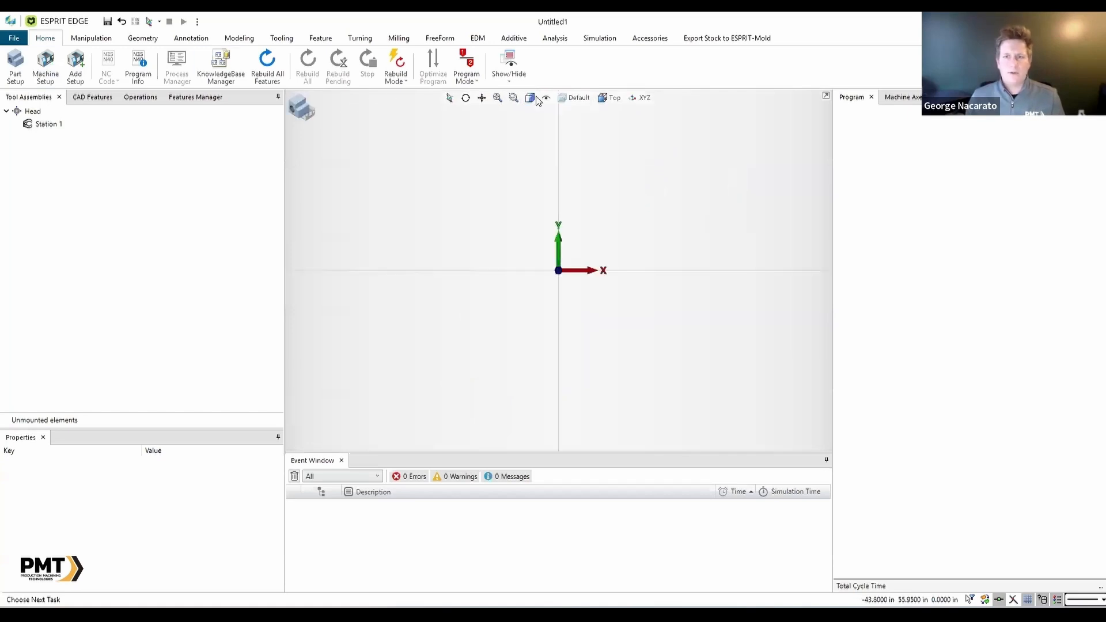
pyautogui.click(573, 98)
pyautogui.click(563, 157)
pyautogui.write('Part')
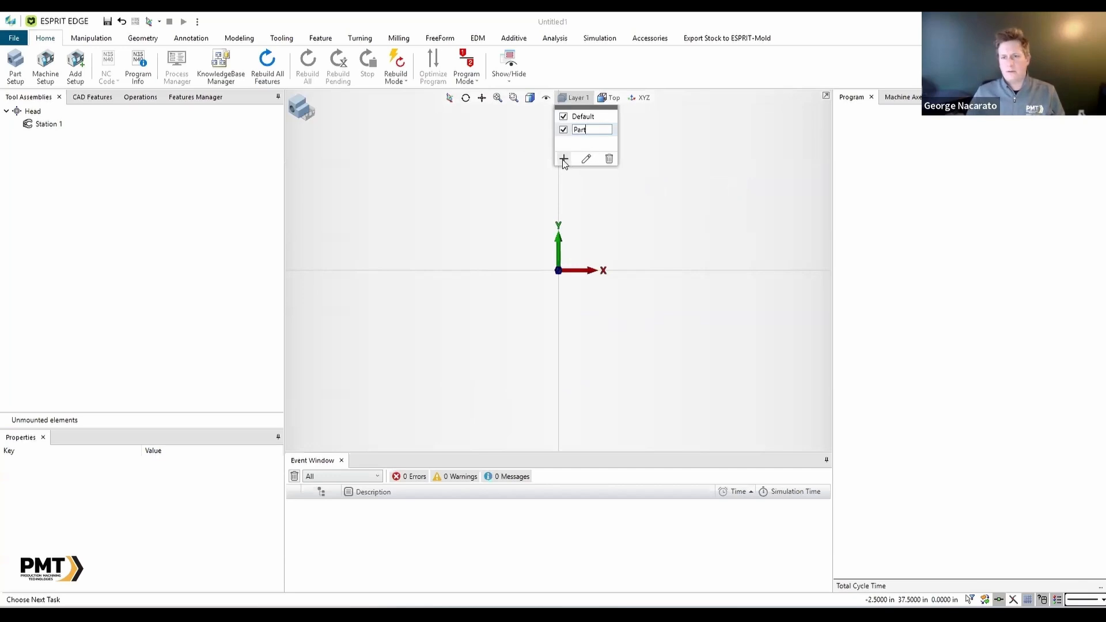
pyautogui.click(563, 159)
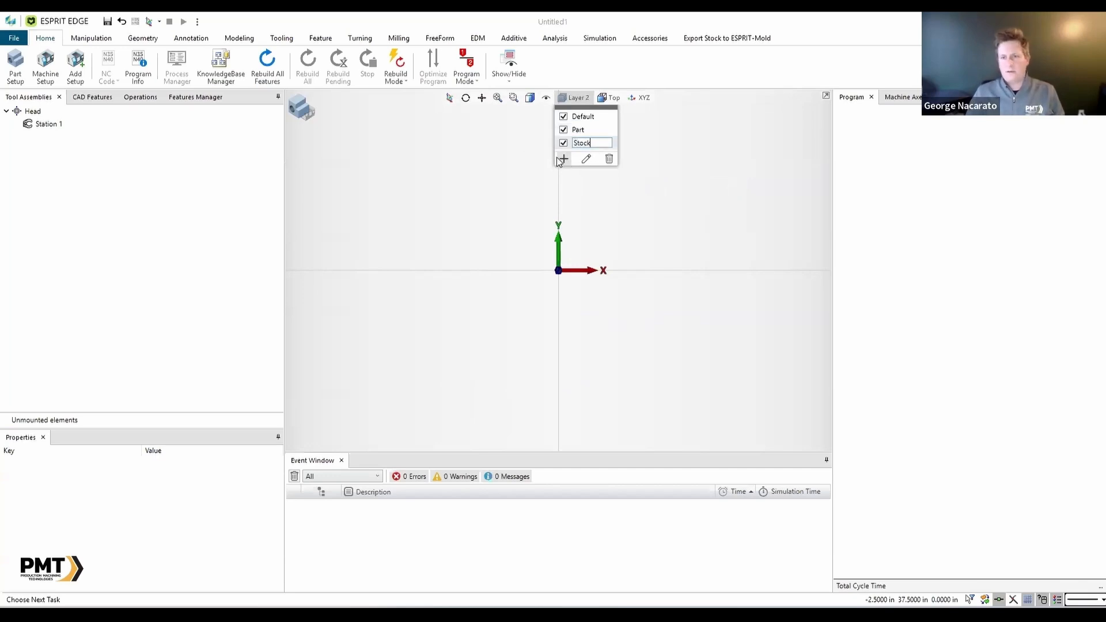
pyautogui.press('Return')
# Step: Import Cylinder Head.SLDPRT as a new part onto the Part layer and run CAD Diagnostics on it
pyautogui.click(575, 99)
pyautogui.click(583, 130)
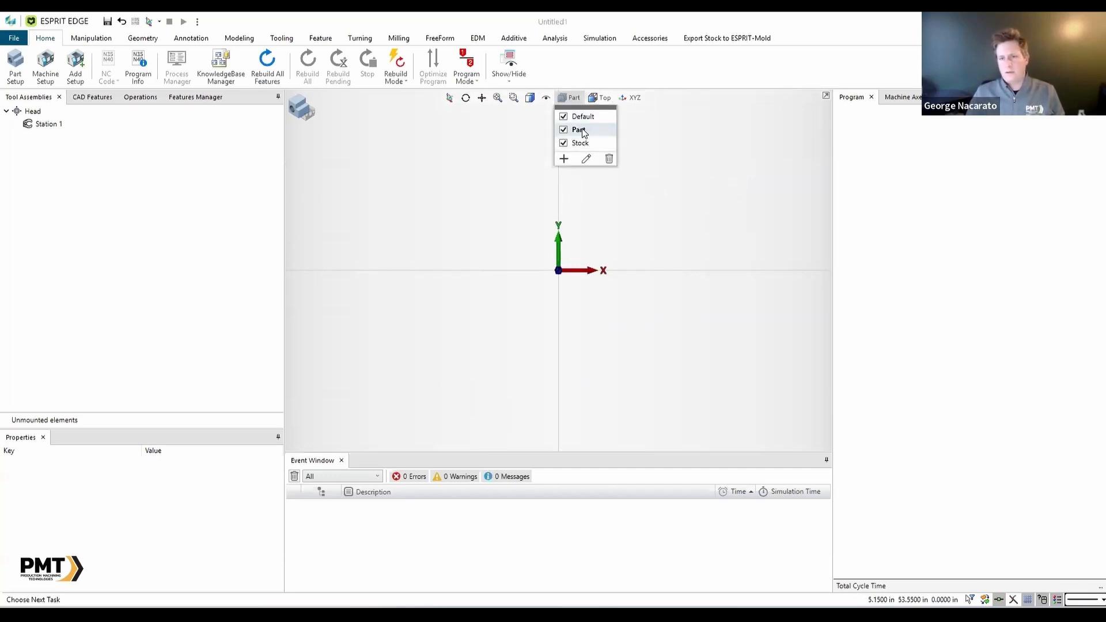
pyautogui.click(14, 38)
pyautogui.click(23, 127)
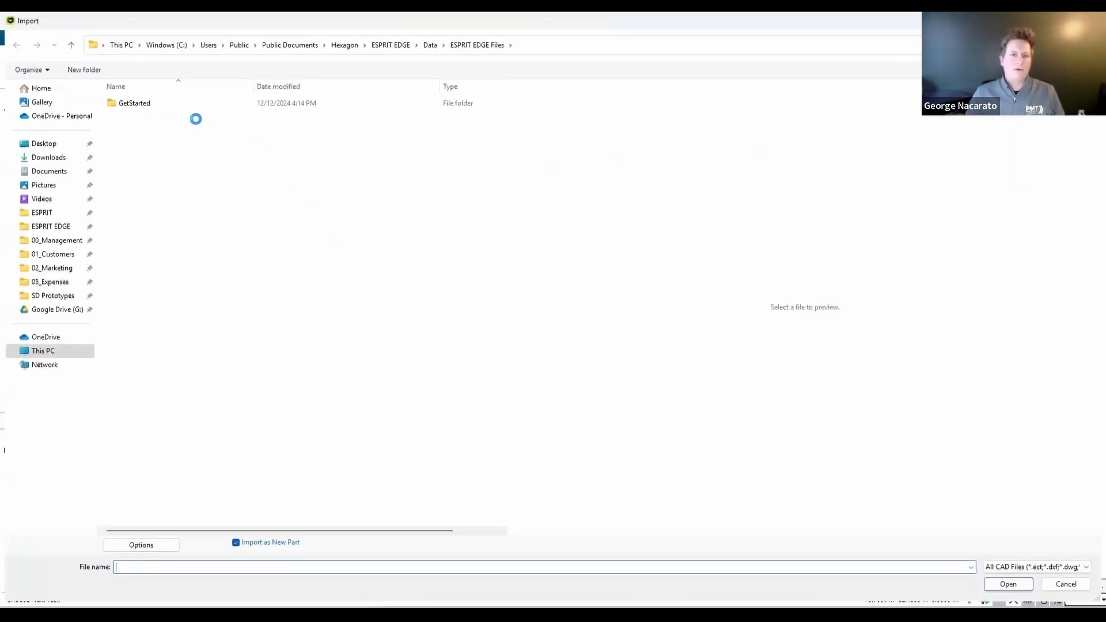
pyautogui.click(78, 269)
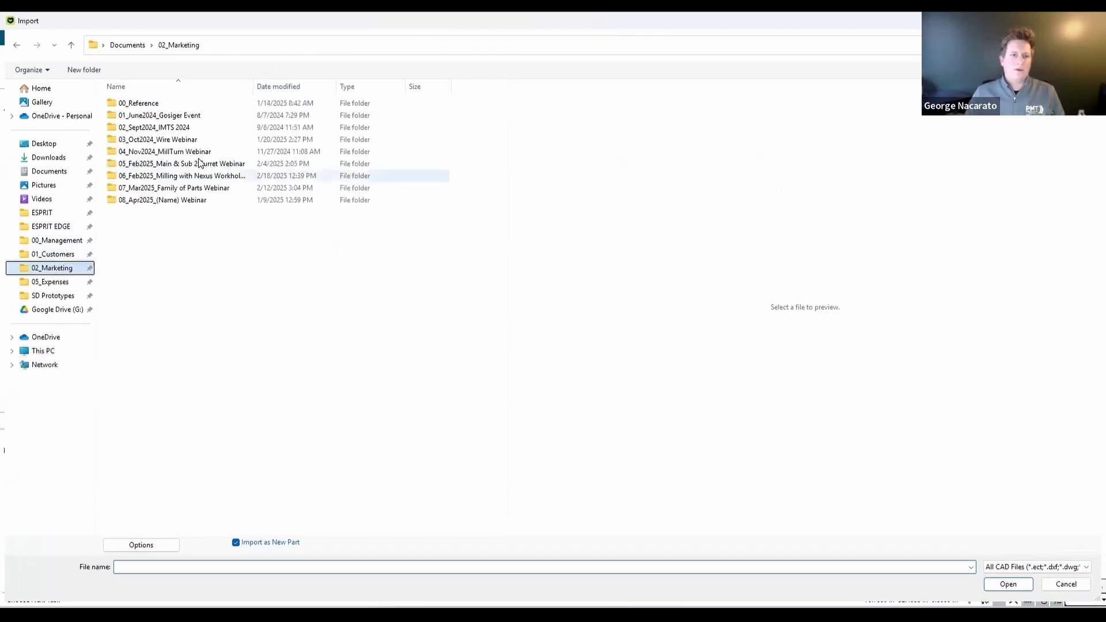
pyautogui.doubleClick(198, 176)
pyautogui.doubleClick(177, 105)
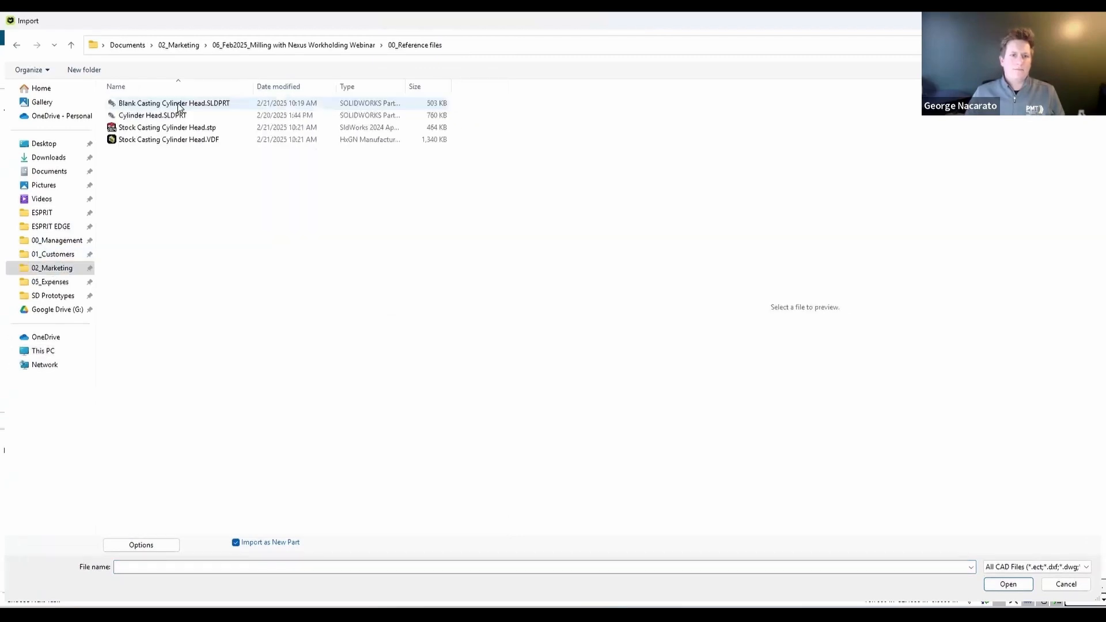
pyautogui.click(171, 117)
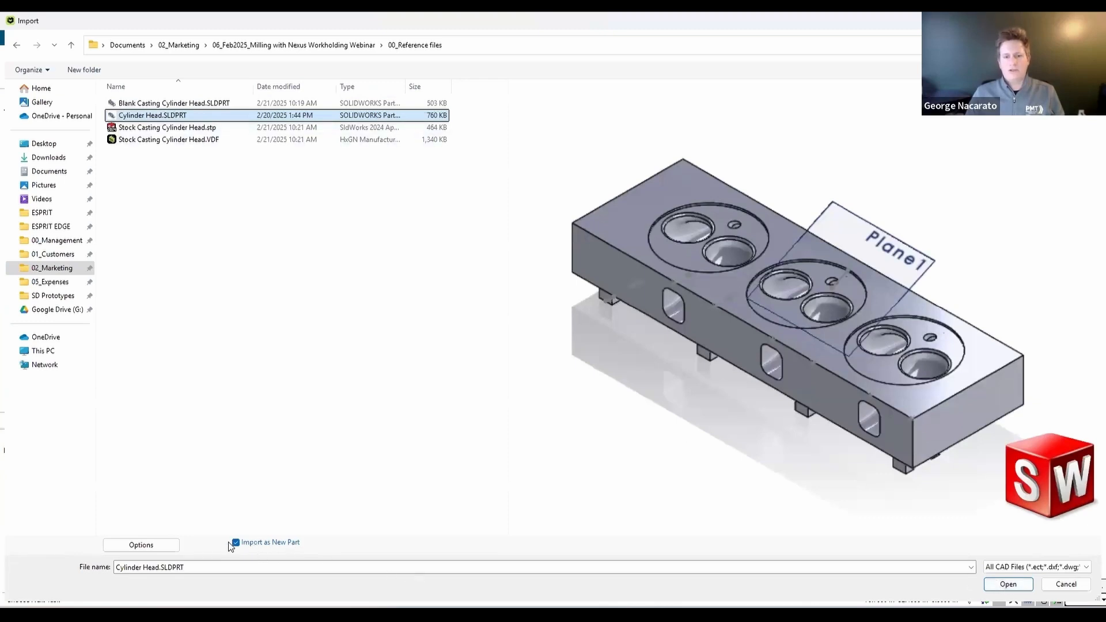
pyautogui.click(1026, 583)
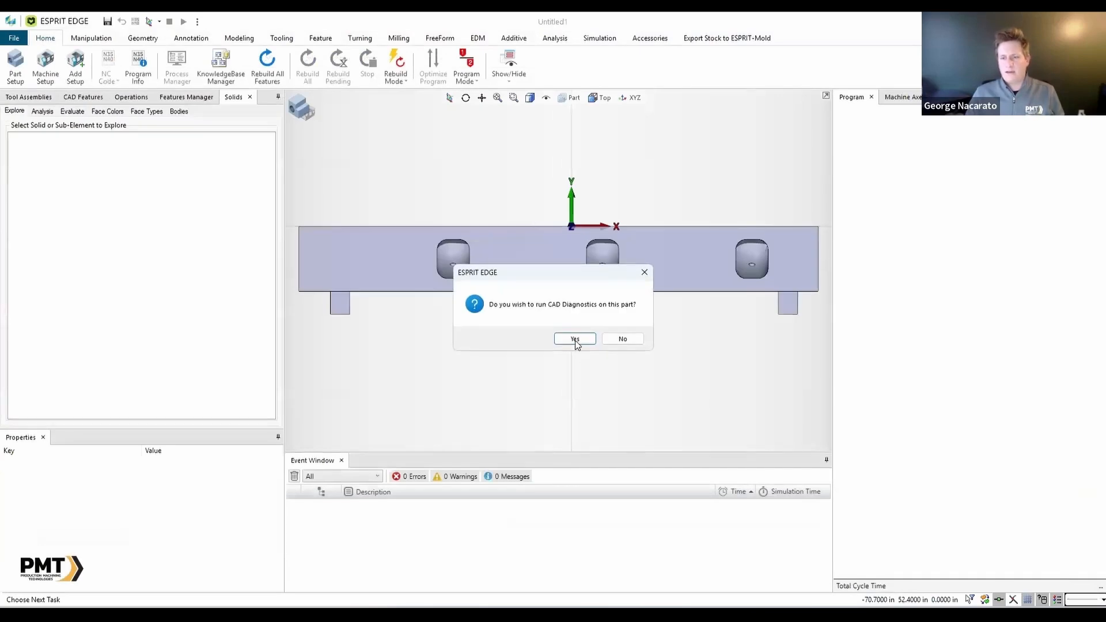
pyautogui.click(575, 339)
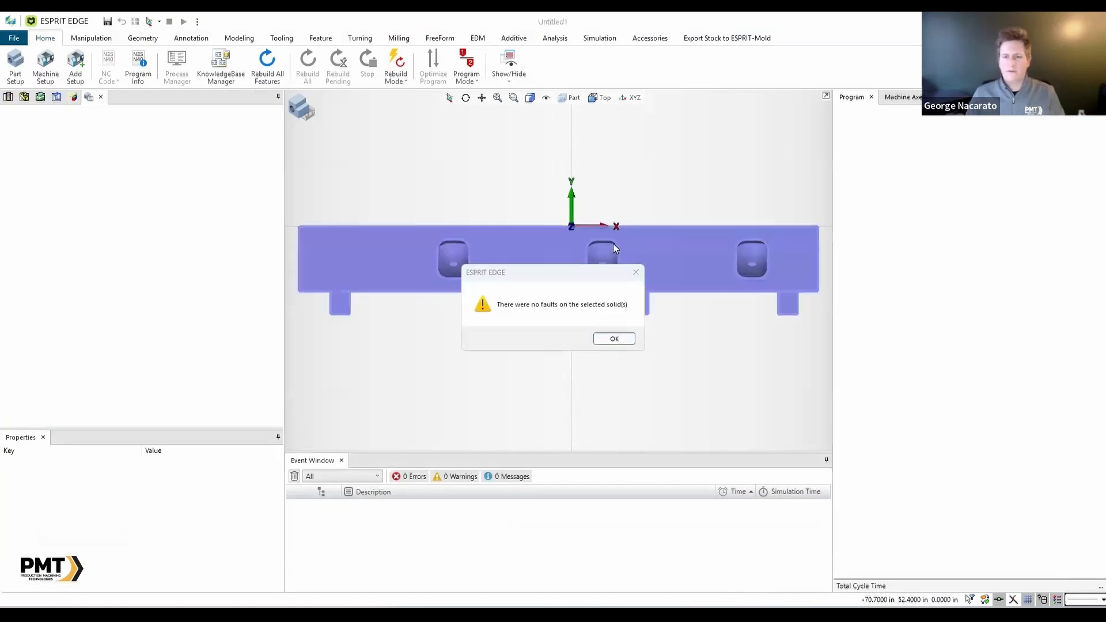
pyautogui.click(614, 340)
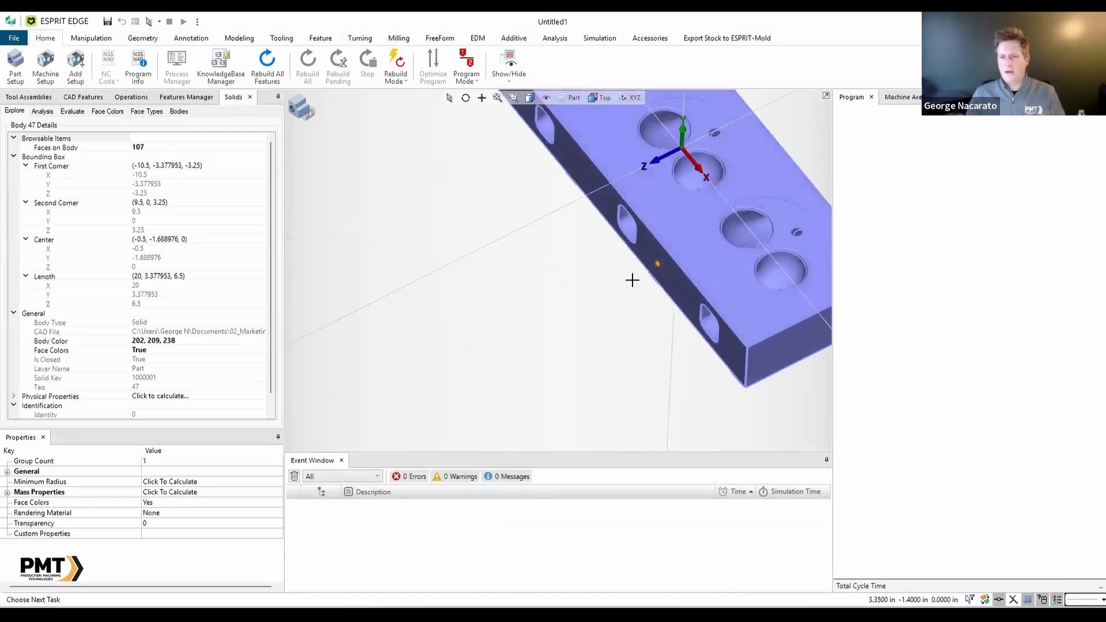
pyautogui.moveTo(461, 146); pyautogui.dragTo(435, 172, button='middle')
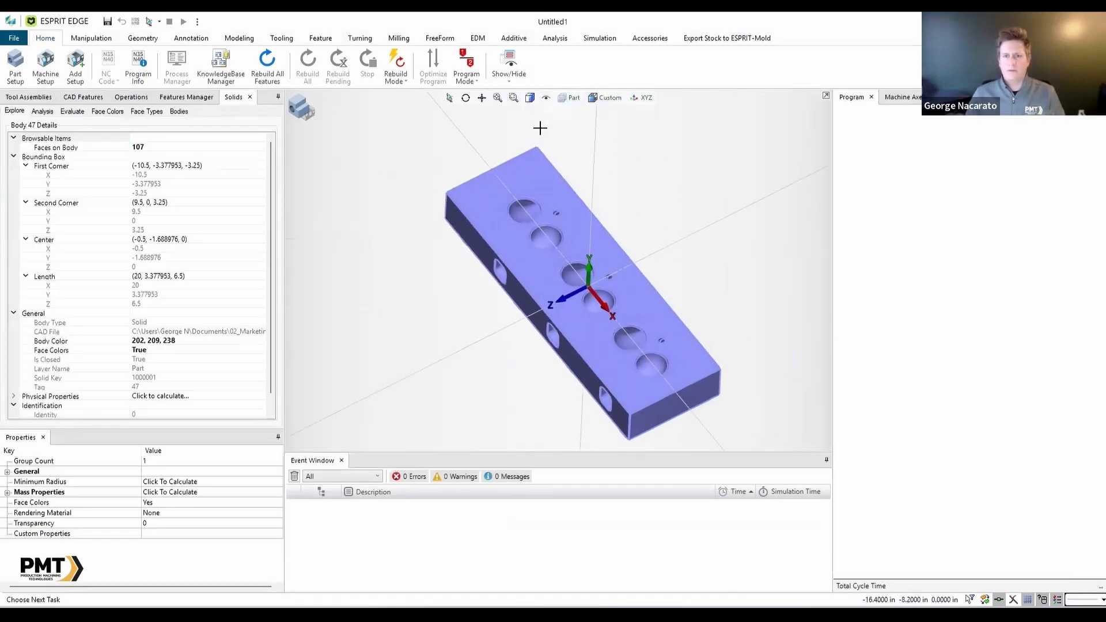
# Step: Import Stock Casting Cylinder Head.stp onto the Stock layer with Import as New Part off, and run CAD Diagnostics
pyautogui.click(572, 99)
pyautogui.click(581, 144)
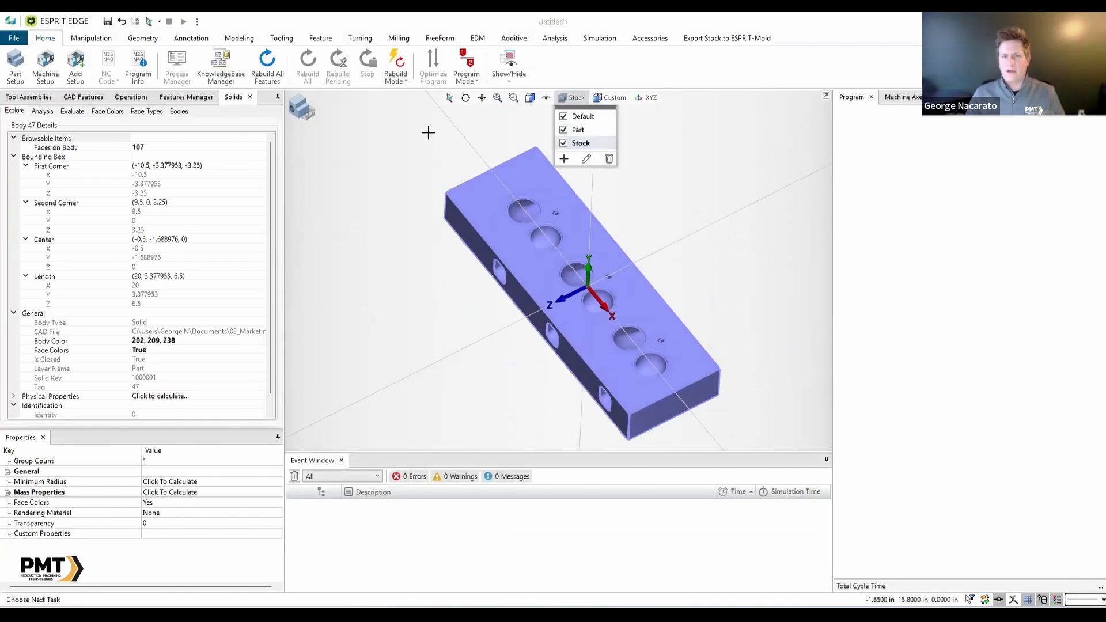
pyautogui.click(14, 38)
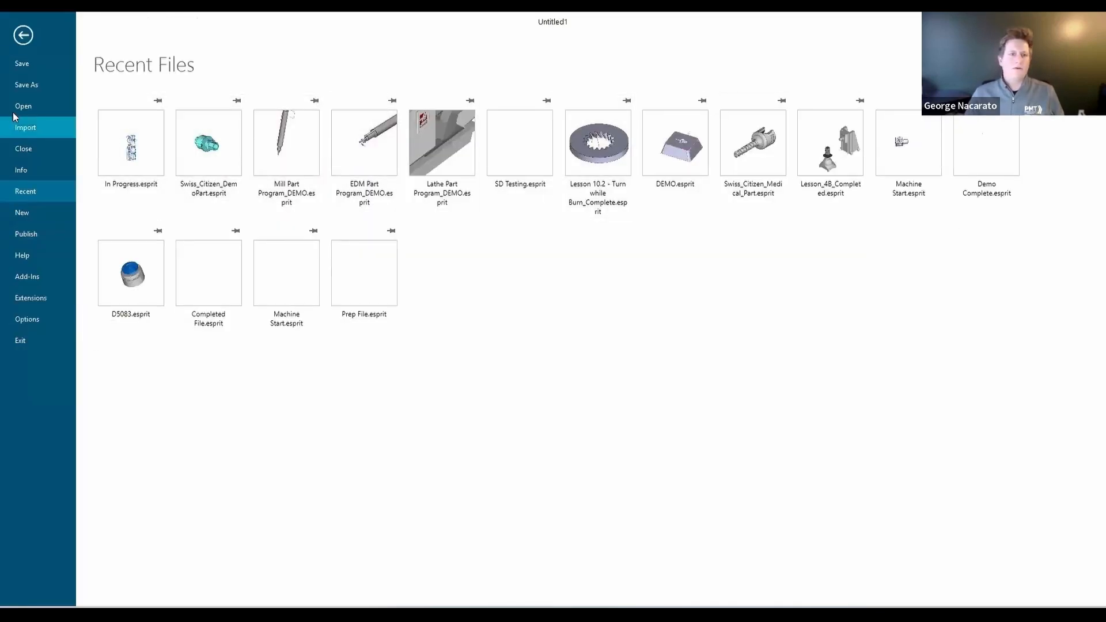
pyautogui.click(23, 127)
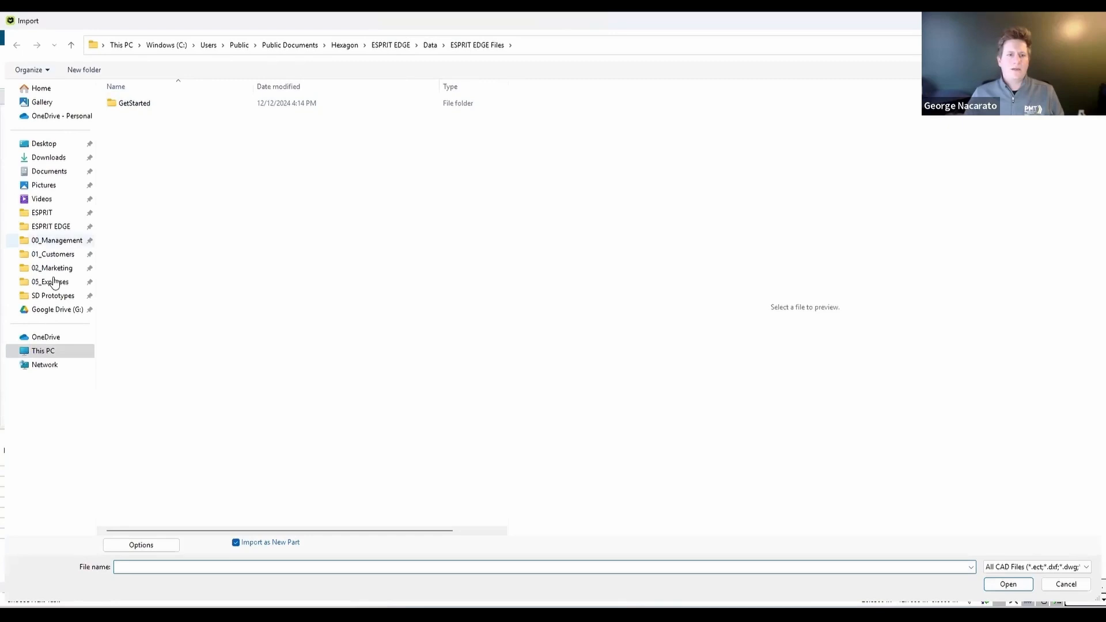
pyautogui.click(53, 268)
pyautogui.doubleClick(176, 176)
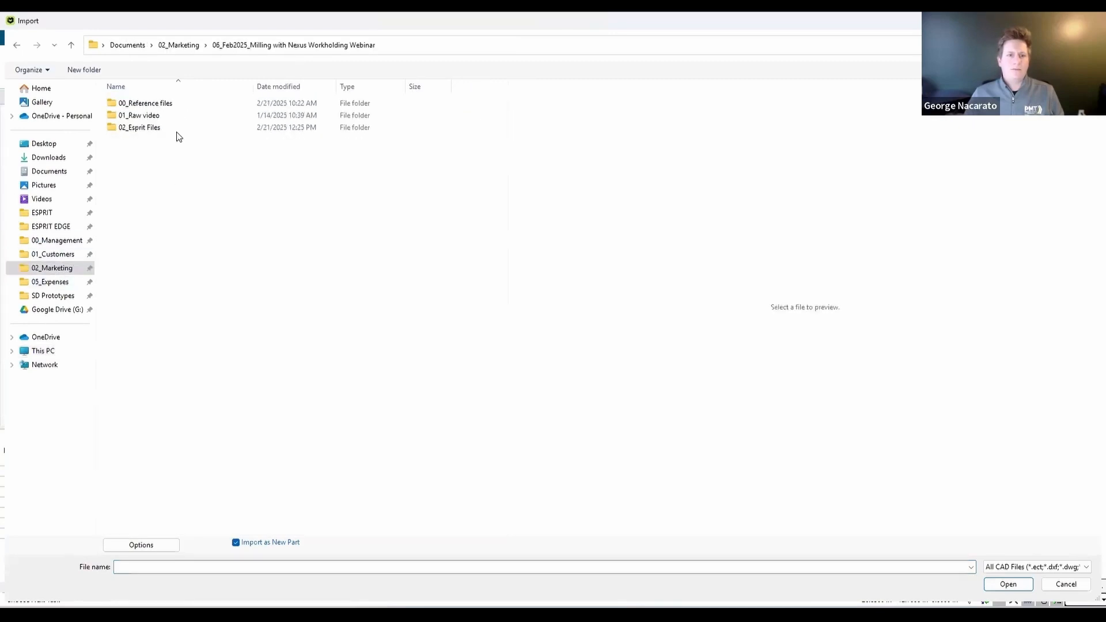
pyautogui.doubleClick(181, 103)
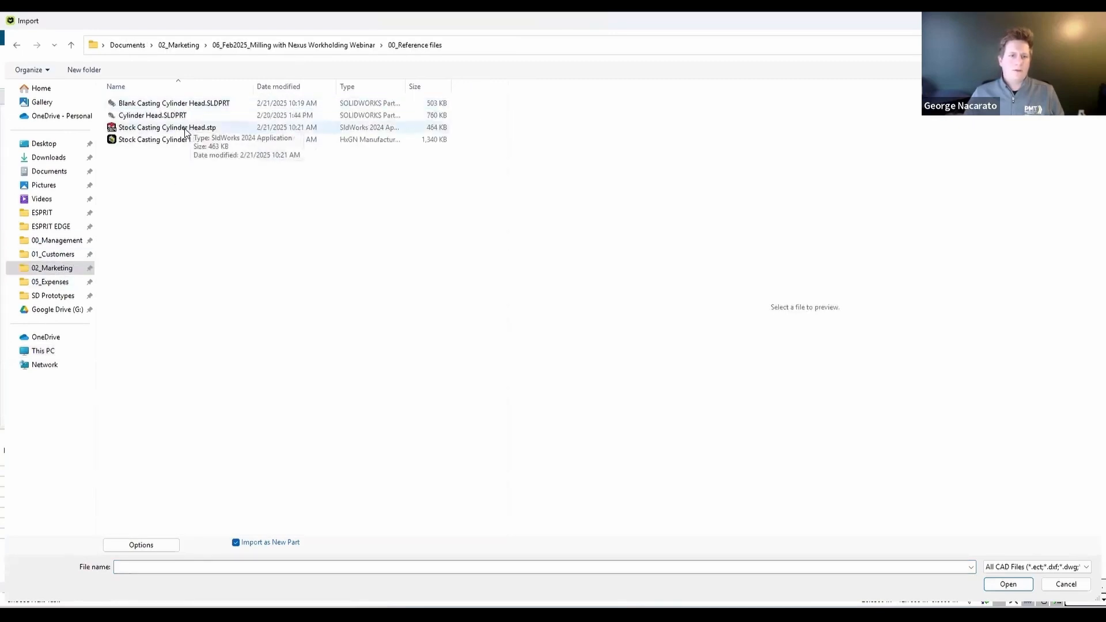
pyautogui.click(173, 127)
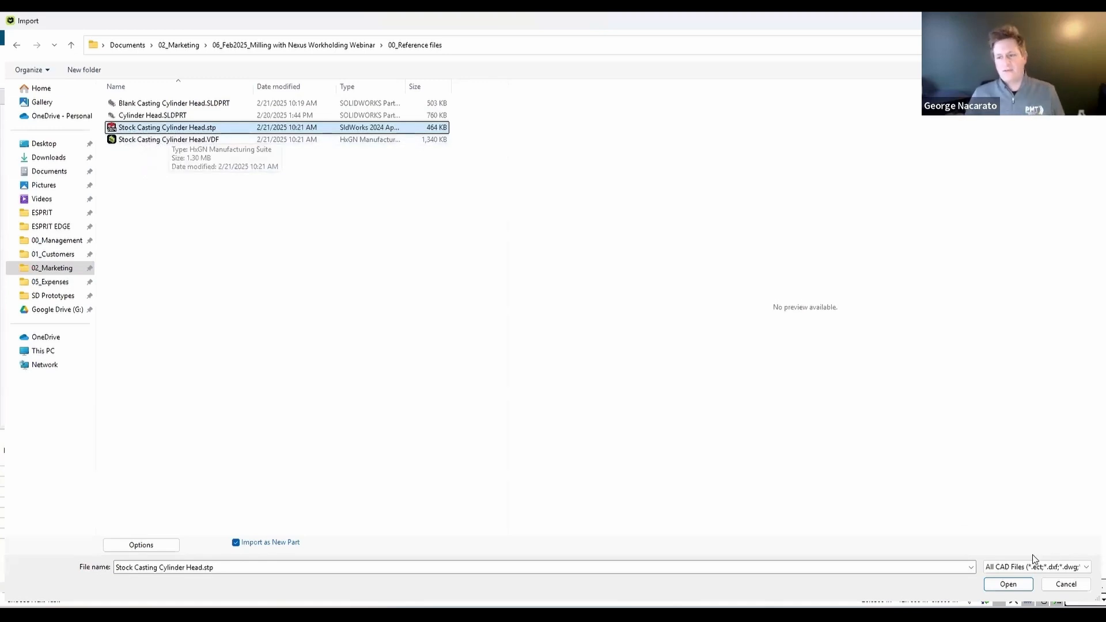
pyautogui.click(237, 542)
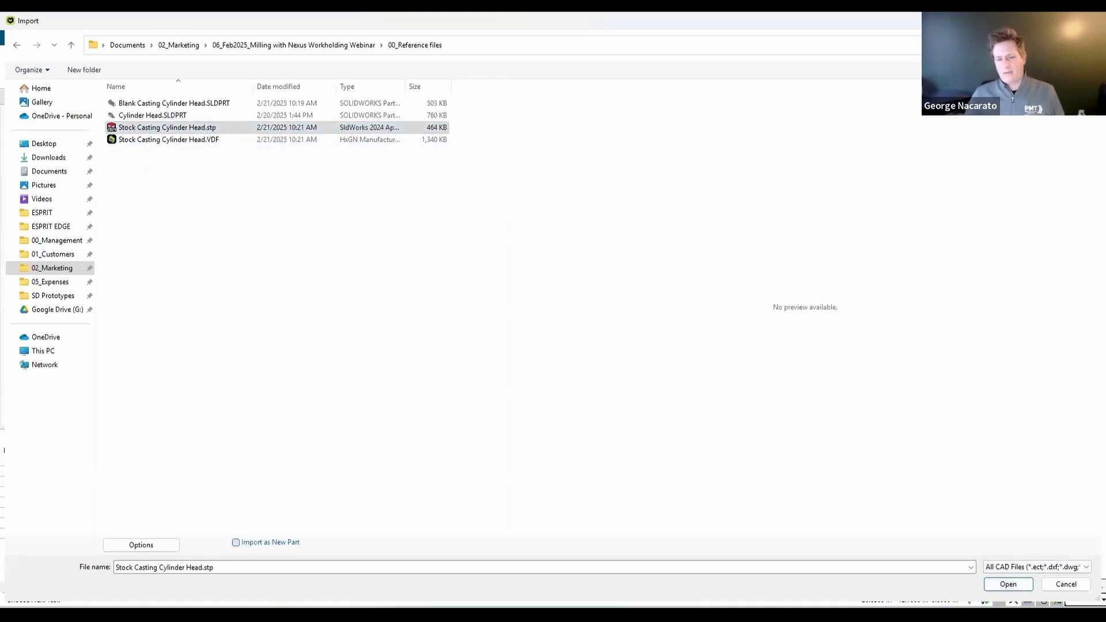
pyautogui.click(1009, 585)
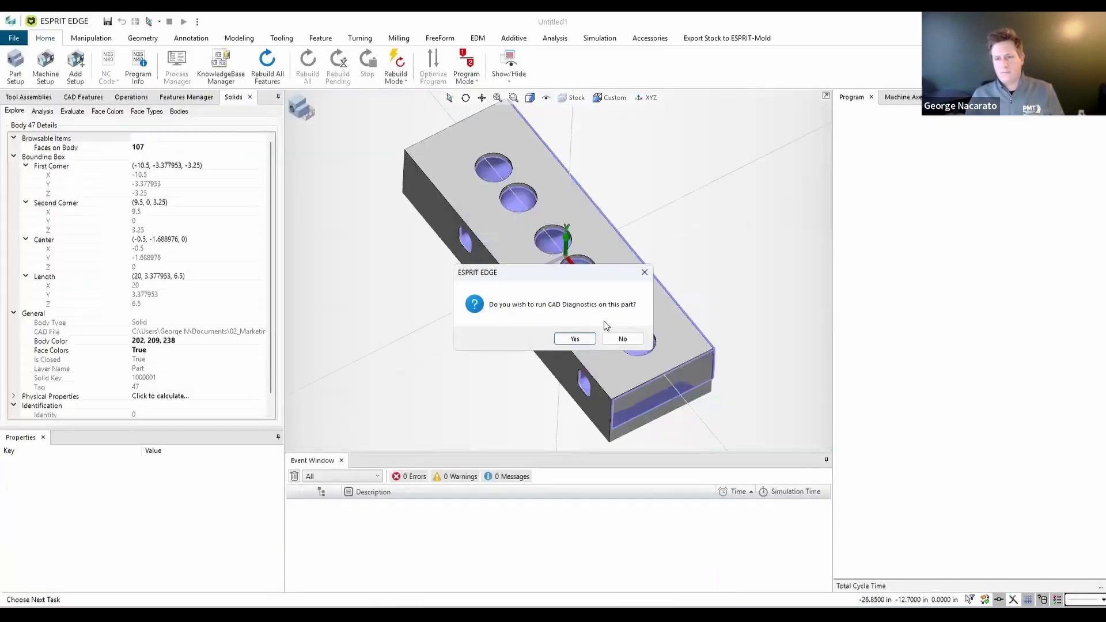
pyautogui.click(574, 341)
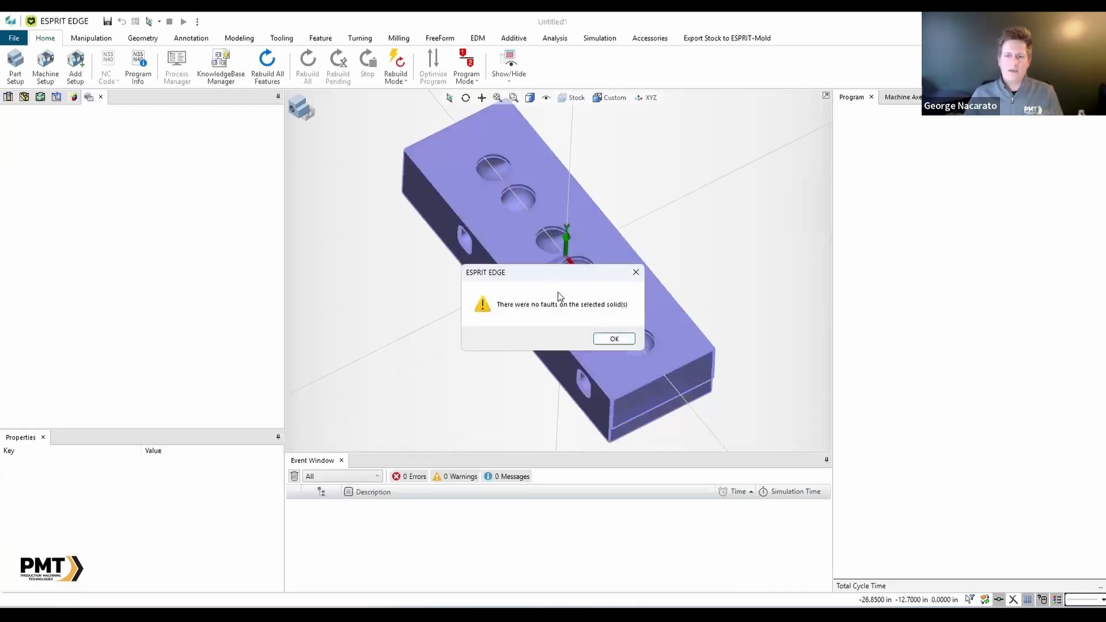
pyautogui.click(611, 340)
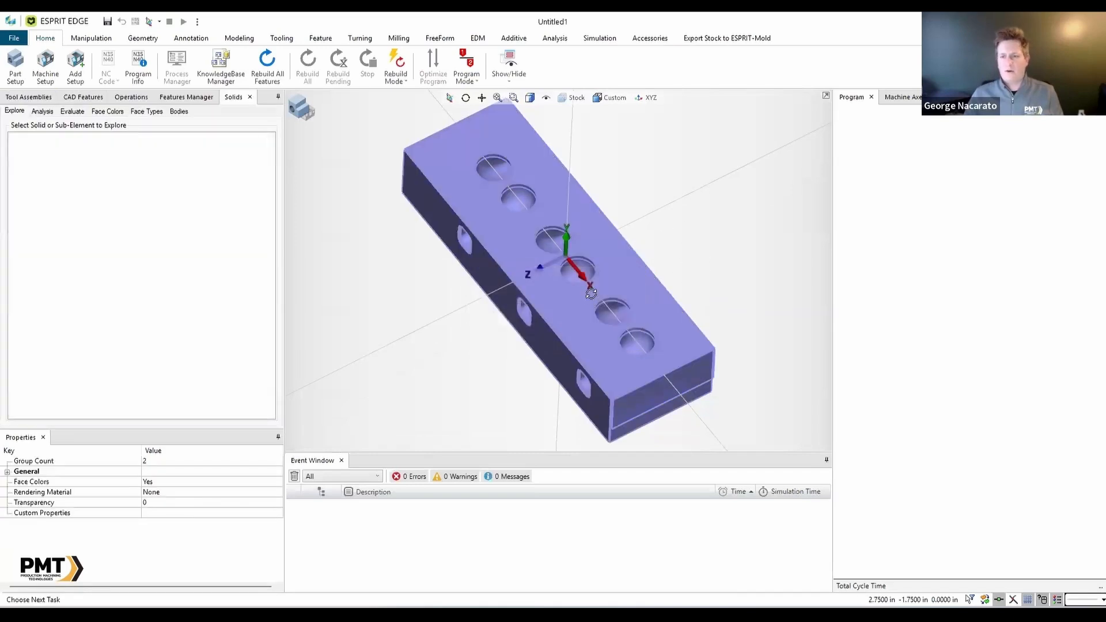
# Step: Toggle the visibility of the Stock and Part layers to compare the casting with the finished cylinder head
pyautogui.click(572, 97)
pyautogui.click(564, 145)
pyautogui.click(564, 146)
pyautogui.moveTo(651, 263)
pyautogui.mouseDown(button='middle')
pyautogui.moveTo(558, 284)
pyautogui.moveTo(660, 273)
pyautogui.mouseUp(button='middle')
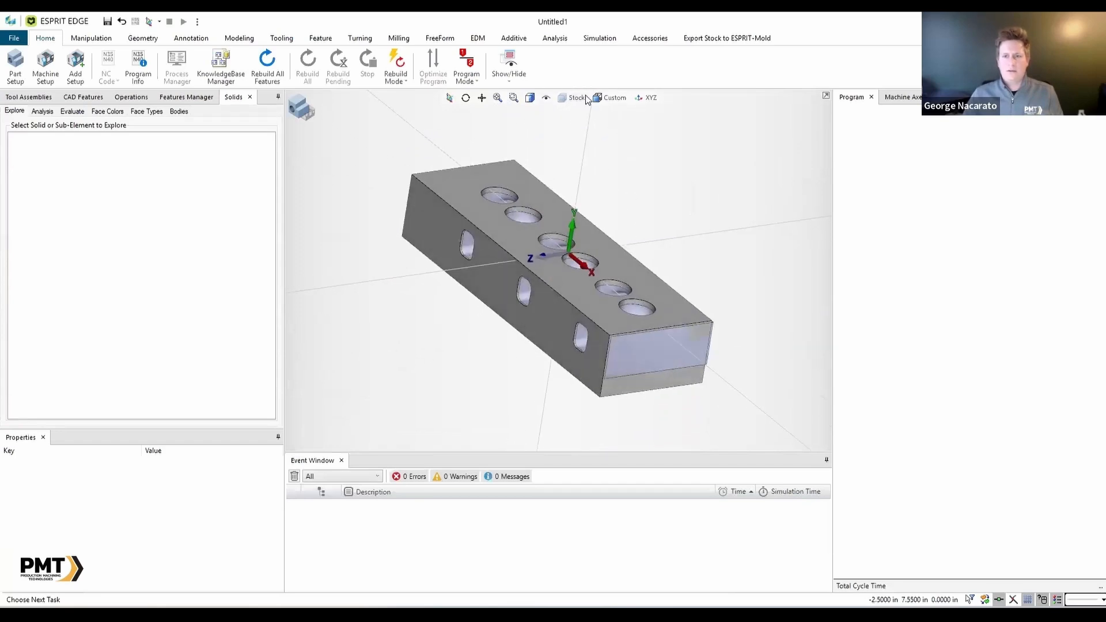
pyautogui.click(571, 98)
pyautogui.click(564, 132)
pyautogui.moveTo(683, 314); pyautogui.dragTo(664, 326, button='middle')
pyautogui.click(578, 97)
pyautogui.click(658, 175)
# Step: Start a solid stock for Part1 in the part setup, using the casting solid as its geometry
pyautogui.click(15, 66)
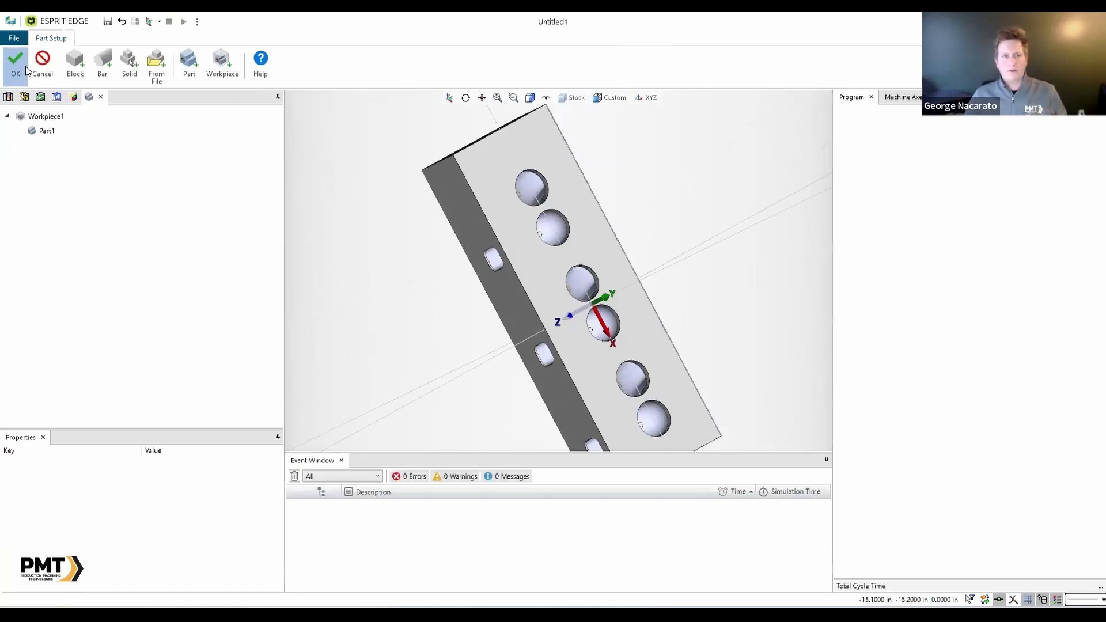
pyautogui.click(47, 131)
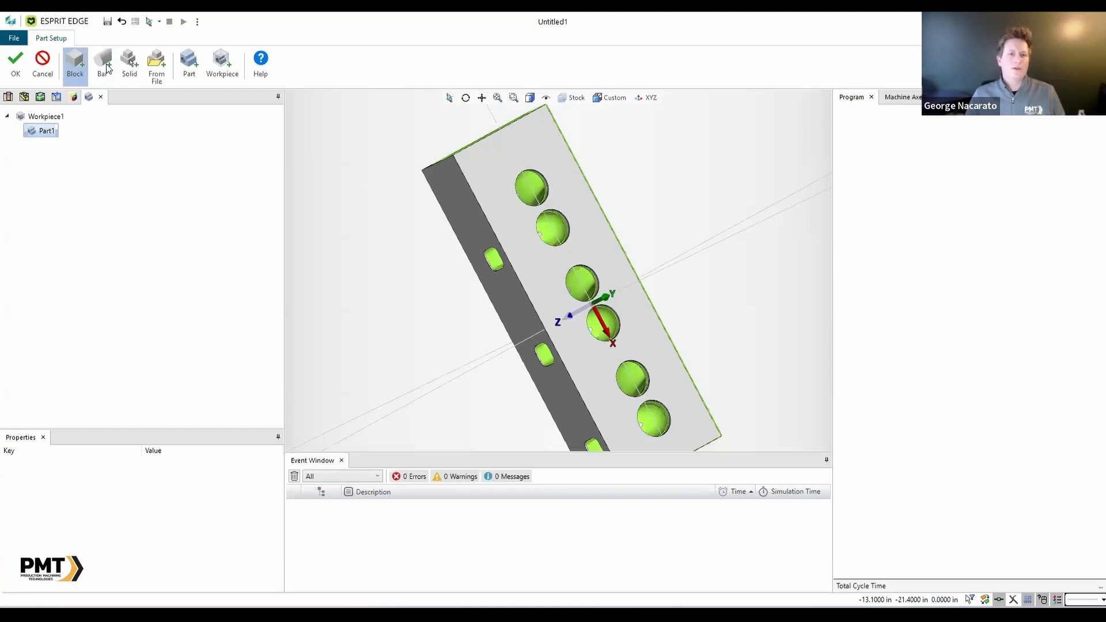
pyautogui.click(132, 68)
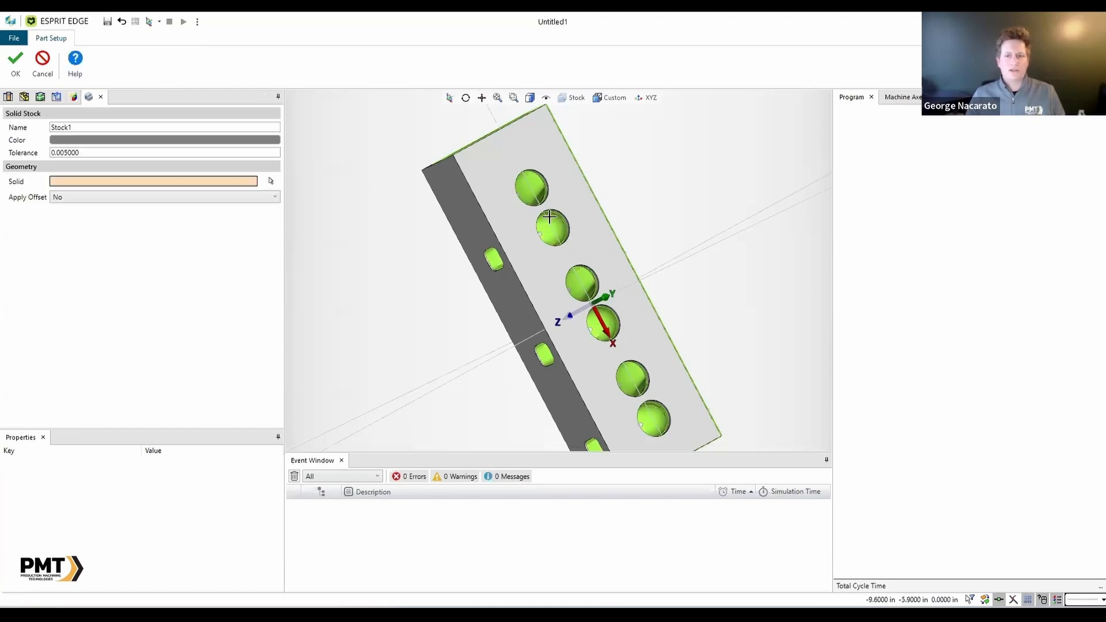
pyautogui.click(493, 194)
pyautogui.click(440, 193)
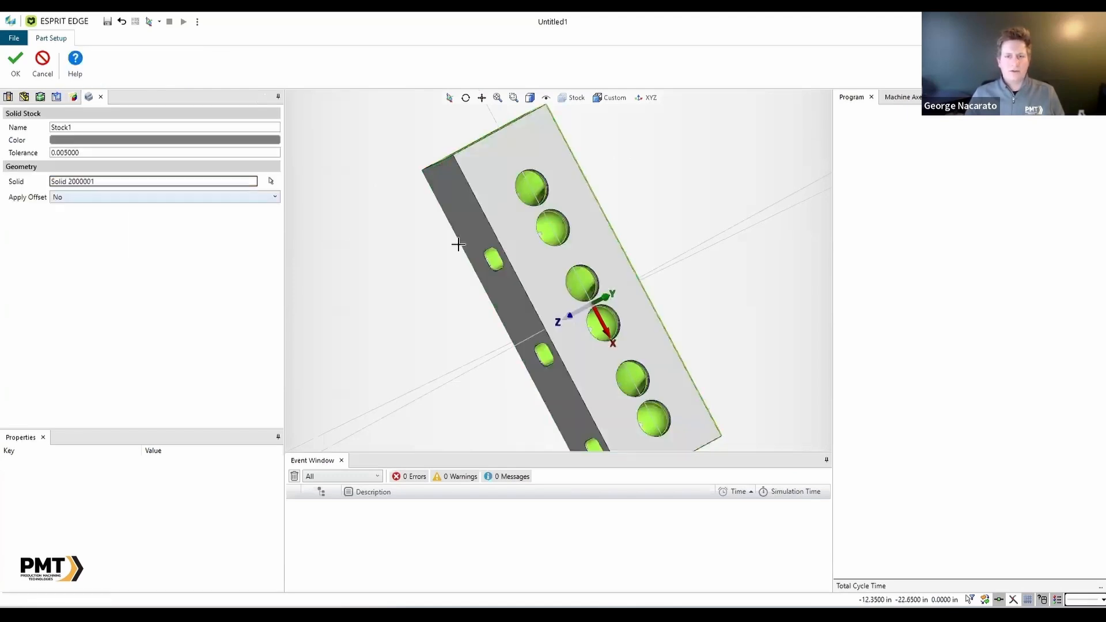
pyautogui.click(149, 197)
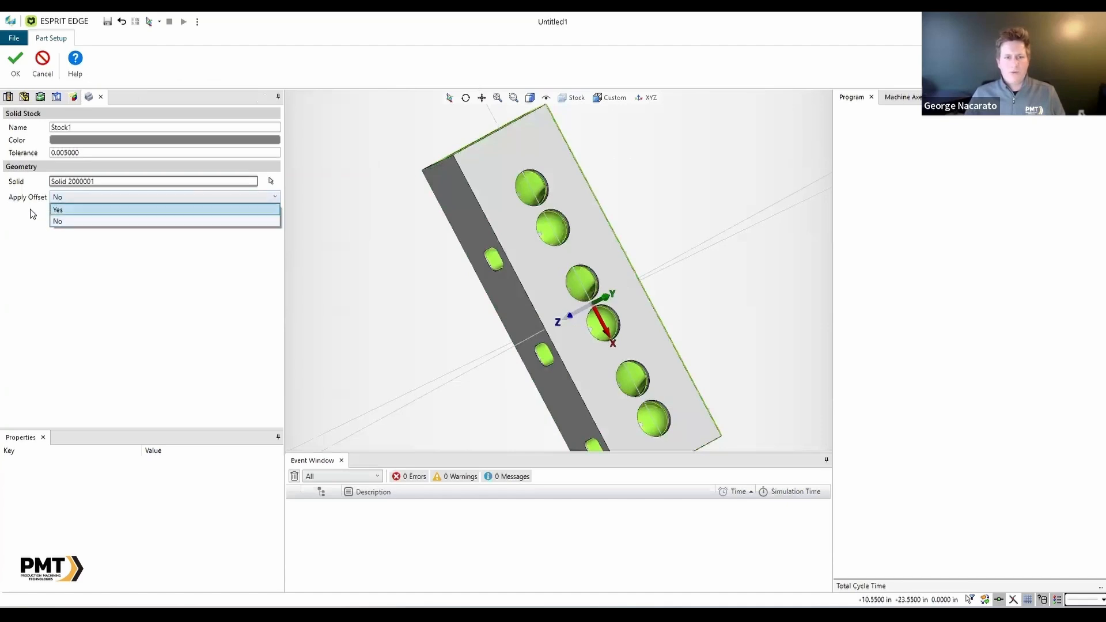
pyautogui.click(77, 211)
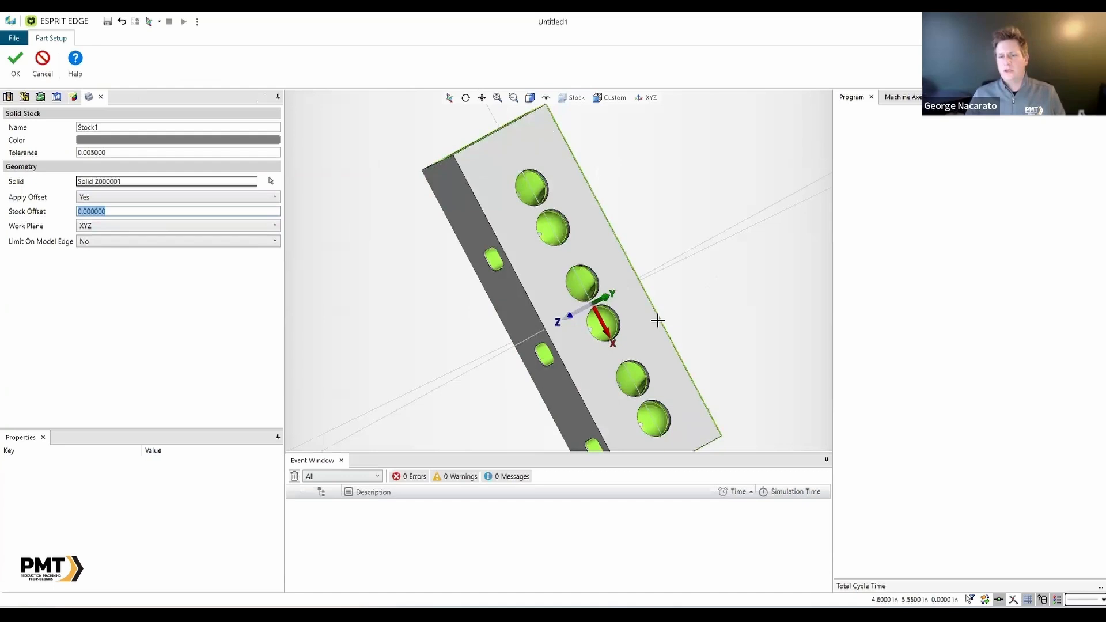
pyautogui.click(87, 197)
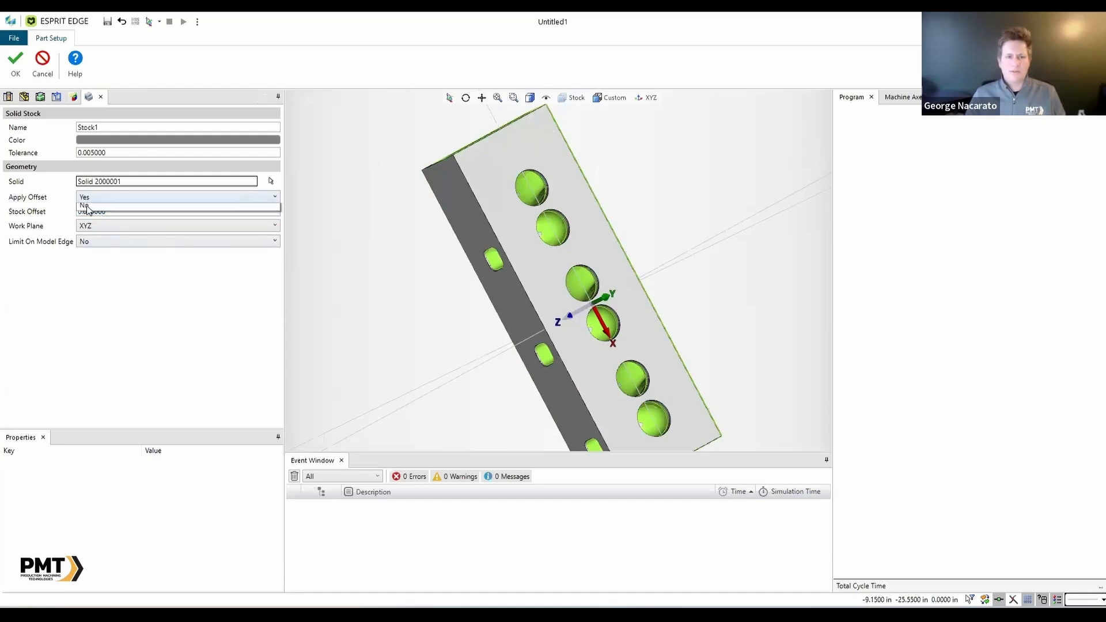
pyautogui.press('Return')
# Step: Accept the solid stock without an offset, let the casting solid be repaired, and finish the part setup
pyautogui.click(16, 64)
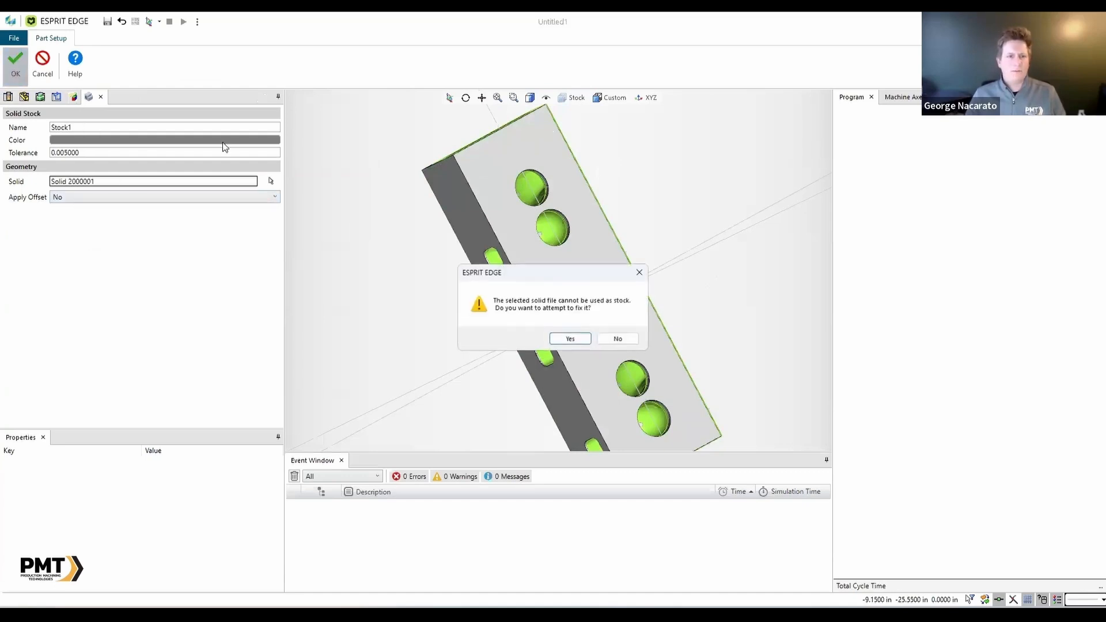
pyautogui.click(570, 339)
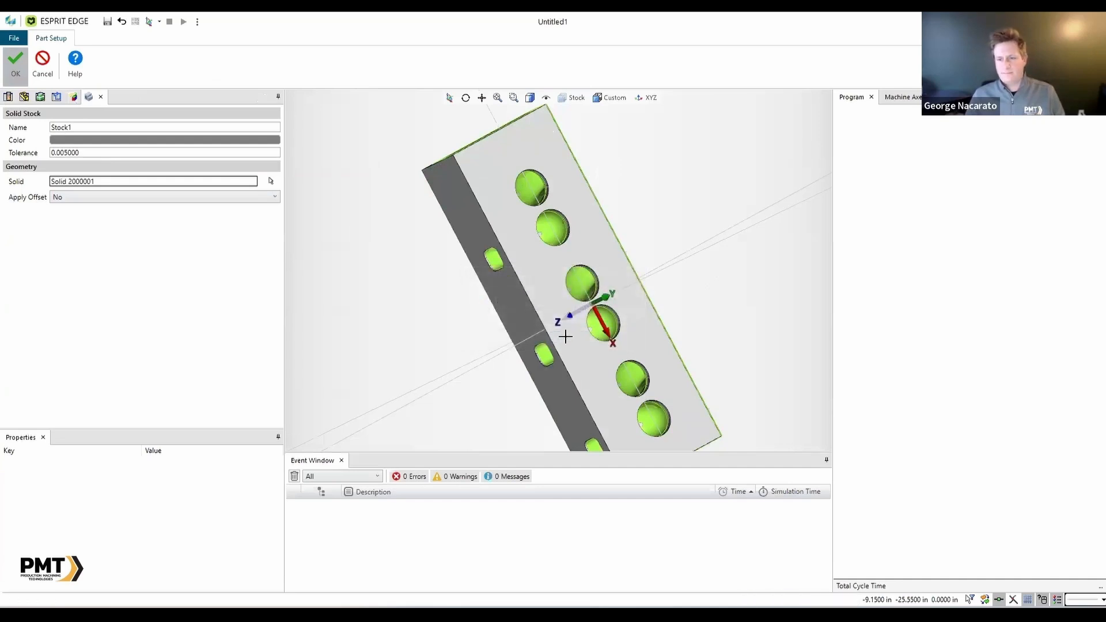
pyautogui.moveTo(519, 237)
pyautogui.mouseDown(button='middle')
pyautogui.moveTo(506, 214)
pyautogui.moveTo(535, 227)
pyautogui.moveTo(528, 246)
pyautogui.moveTo(525, 238)
pyautogui.mouseUp(button='middle')
pyautogui.click(14, 57)
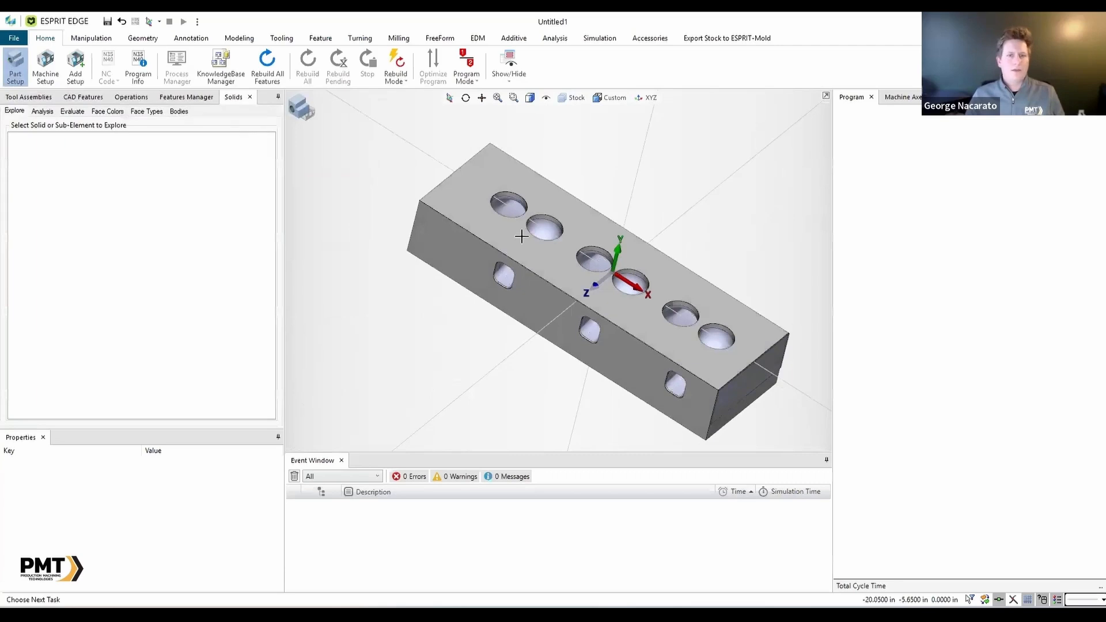
# Step: Hide the Stock layer so only the finished cylinder head is shown
pyautogui.click(565, 98)
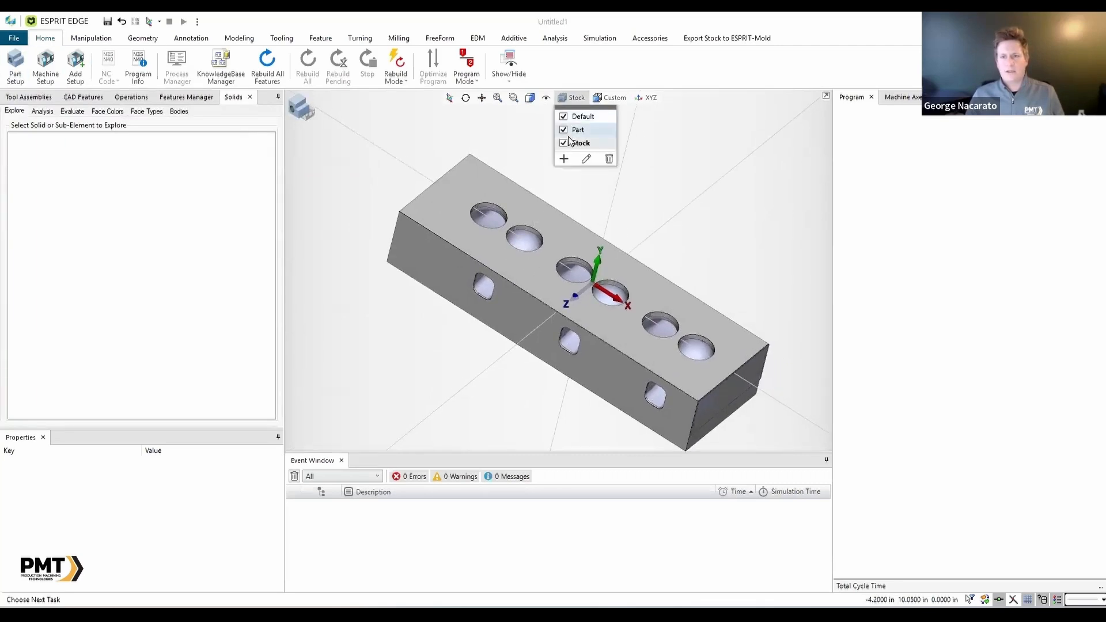
pyautogui.click(570, 142)
pyautogui.moveTo(612, 273); pyautogui.dragTo(454, 158, button='middle')
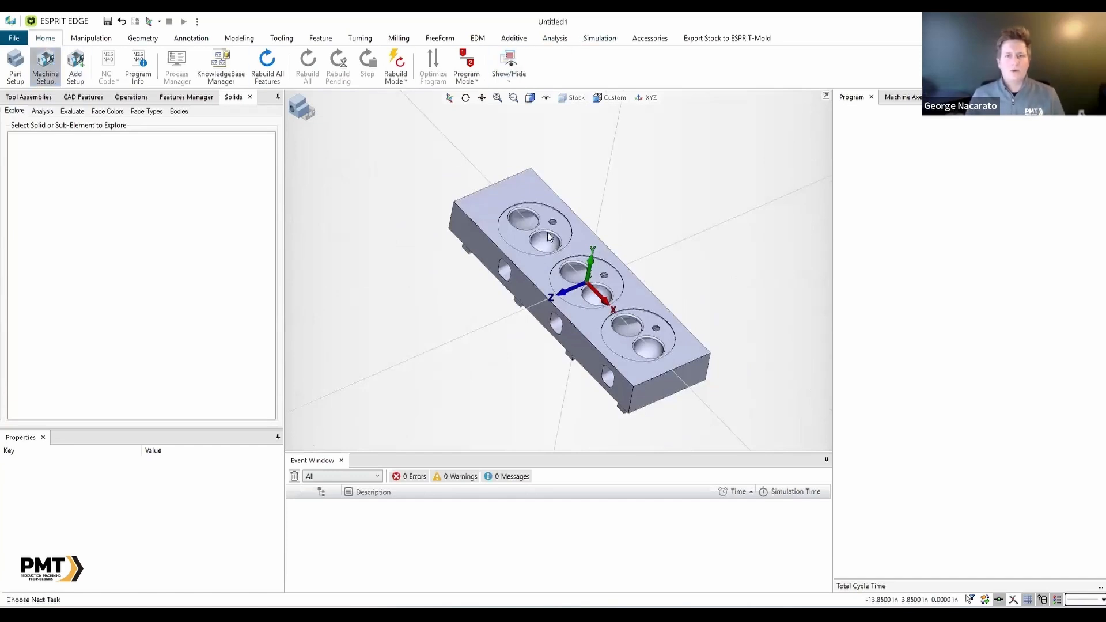
# Step: Start the machine setup and open the Workholding catalog in Hexagon Nexus
pyautogui.click(45, 65)
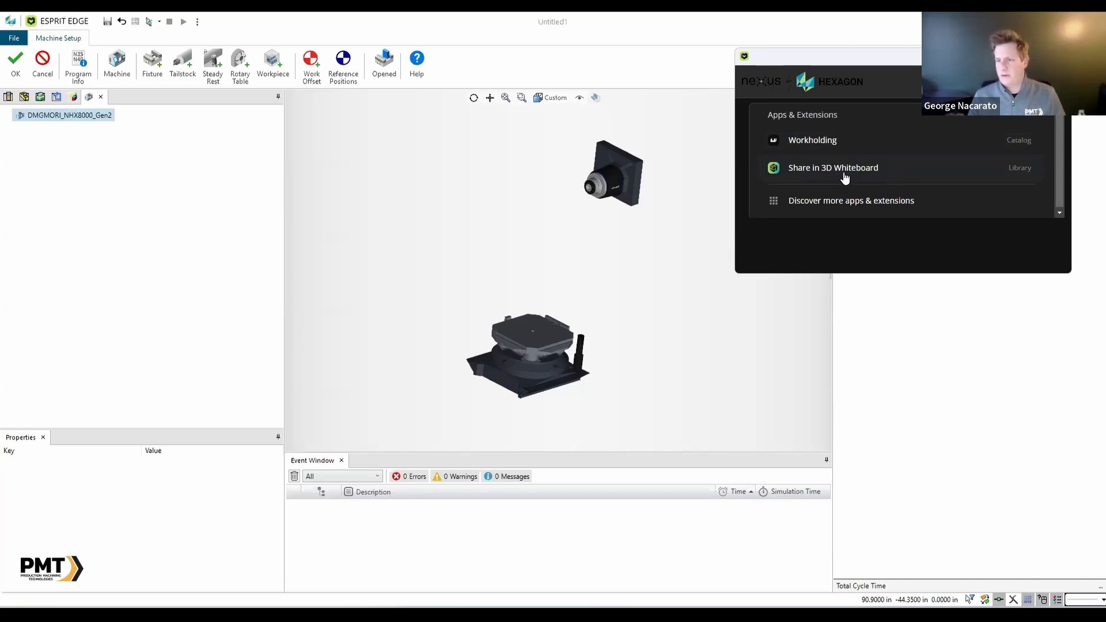
pyautogui.click(836, 141)
pyautogui.click(836, 141)
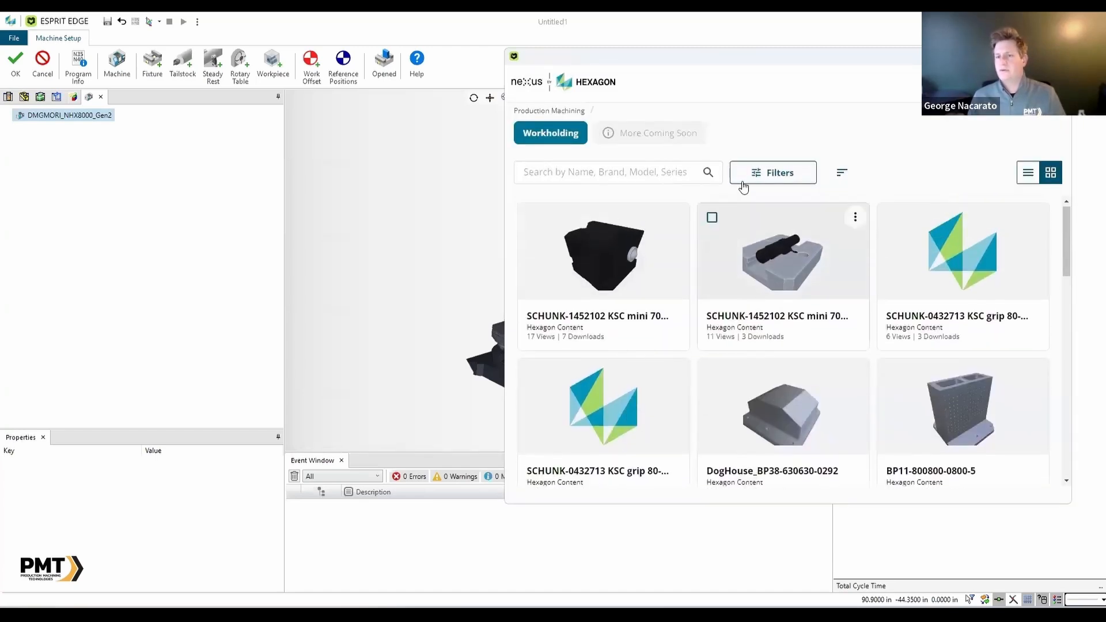
# Step: Look through the catalog's Workholding Types and Brand filters without applying any, and close them
pyautogui.click(808, 176)
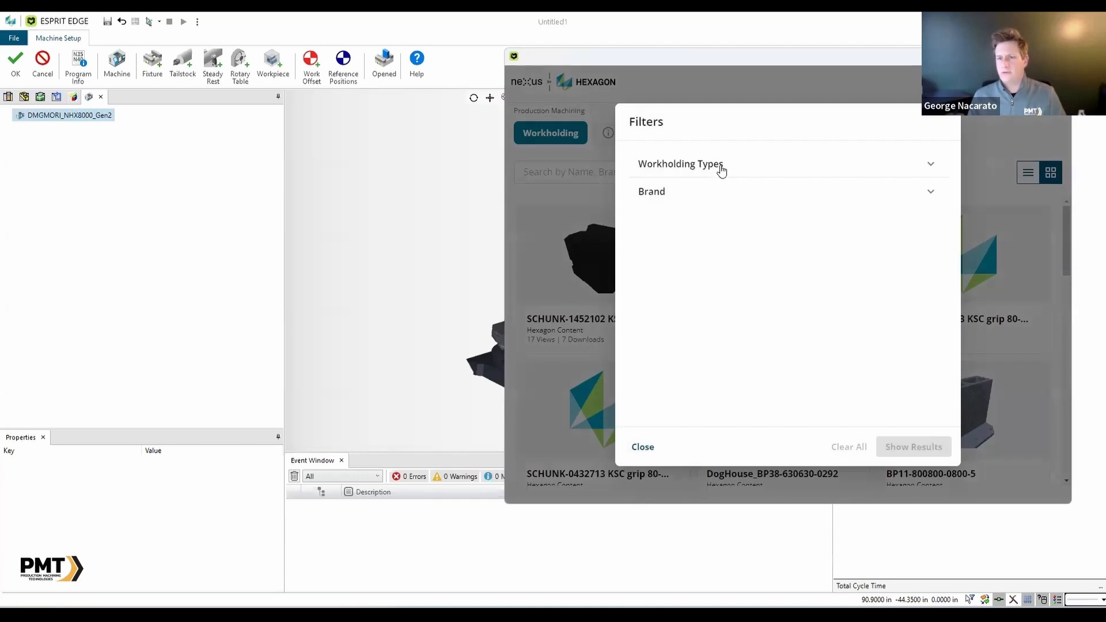
pyautogui.click(720, 170)
pyautogui.click(719, 178)
pyautogui.click(683, 200)
pyautogui.click(681, 197)
pyautogui.click(640, 452)
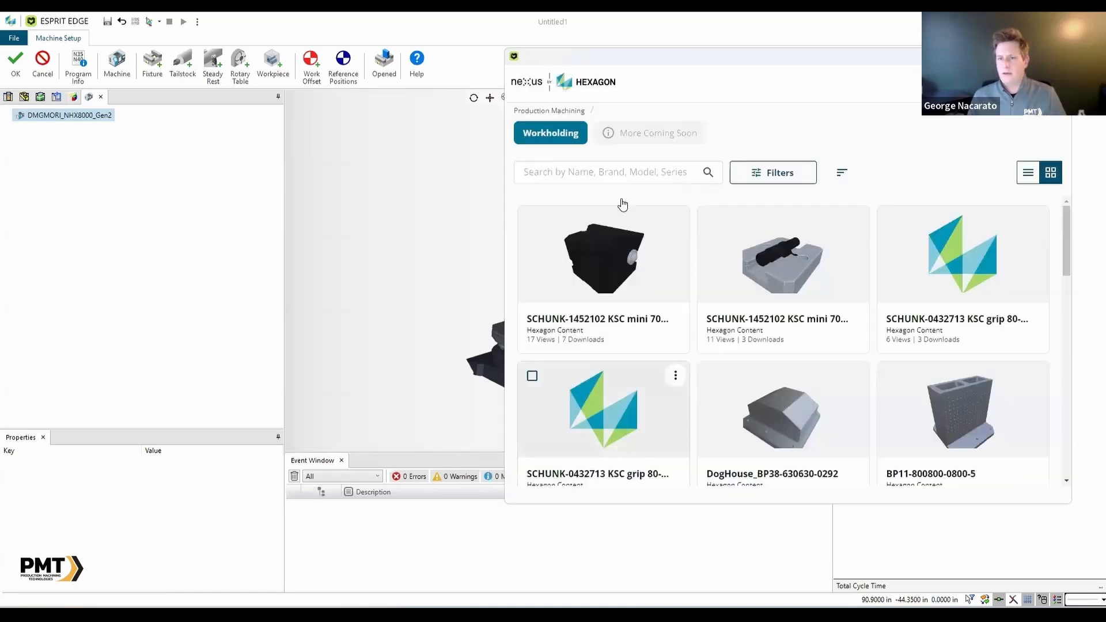
pyautogui.moveTo(383, 299); pyautogui.dragTo(357, 287, button='middle')
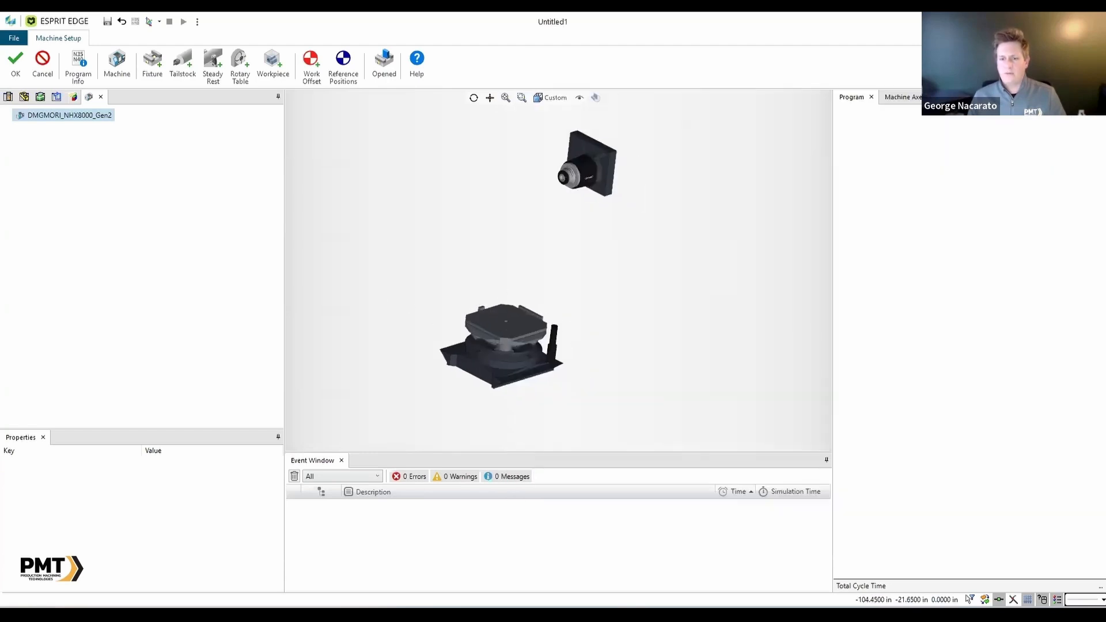
pyautogui.click(730, 570)
pyautogui.click(628, 175)
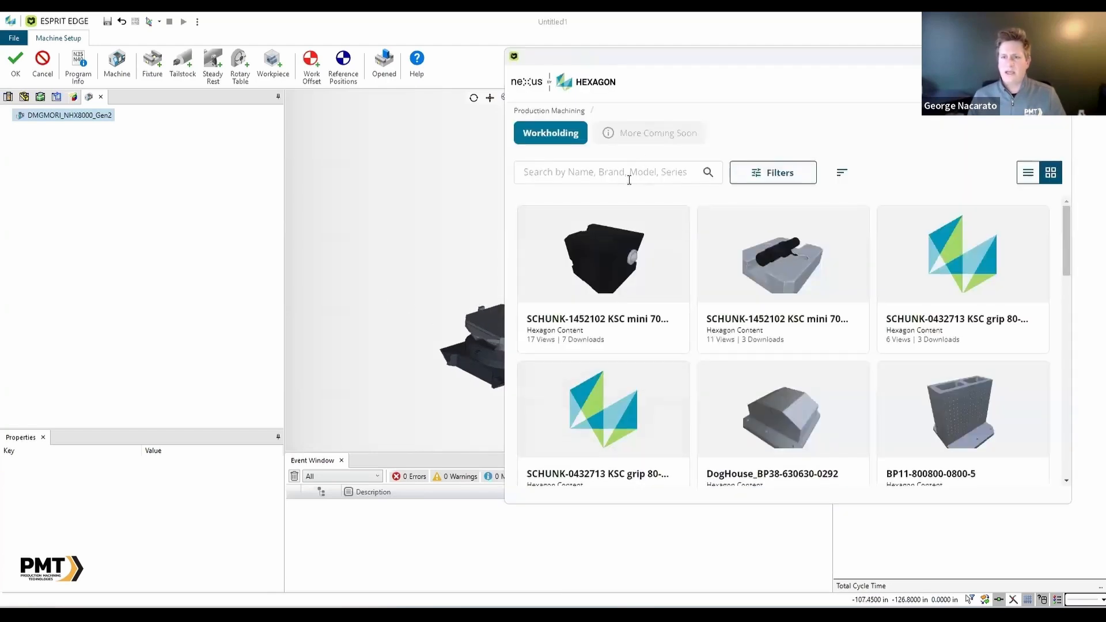
pyautogui.write('800')
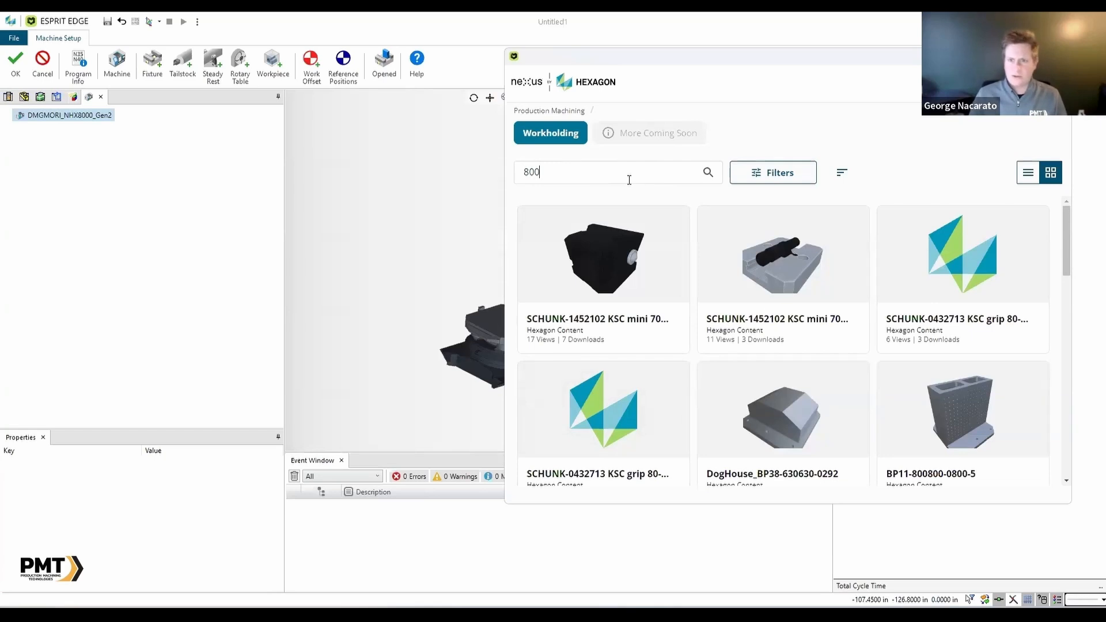
pyautogui.press('Return')
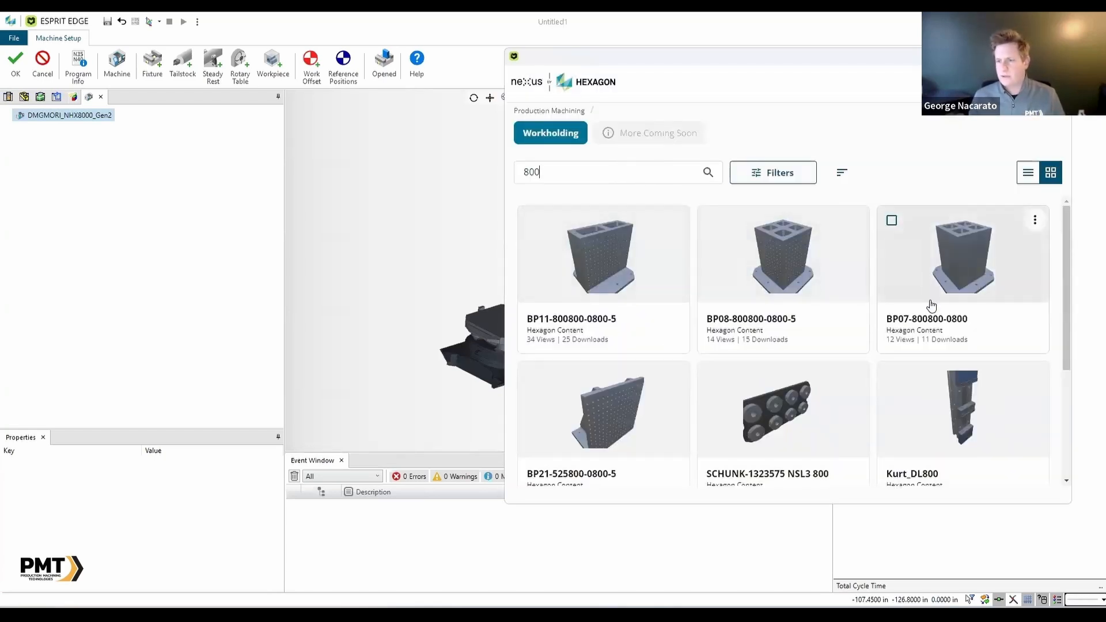
pyautogui.click(742, 261)
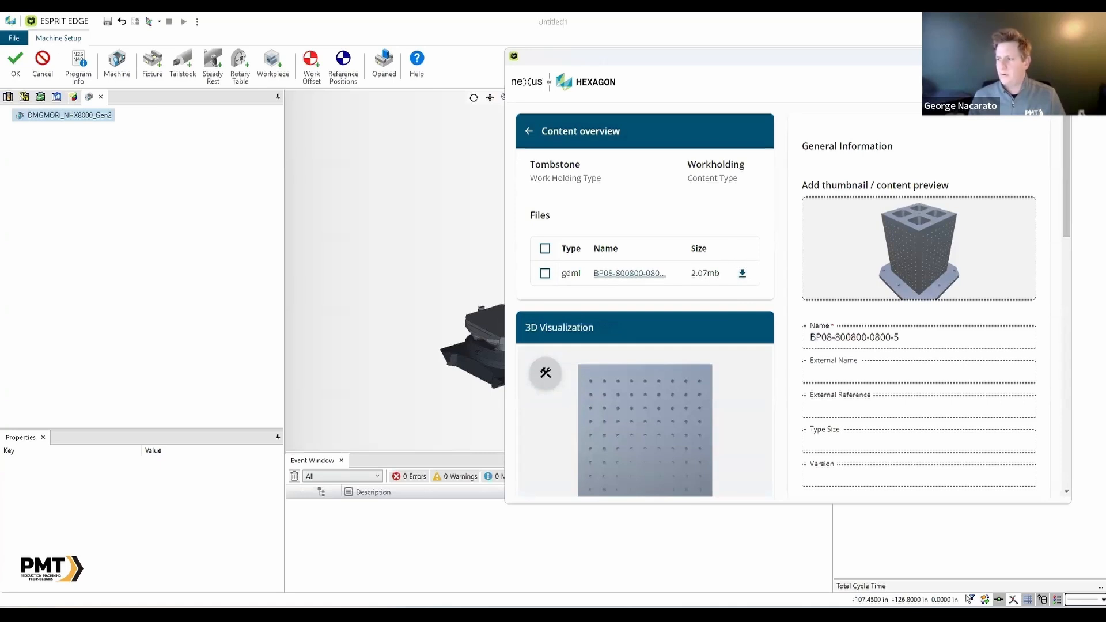
pyautogui.click(744, 275)
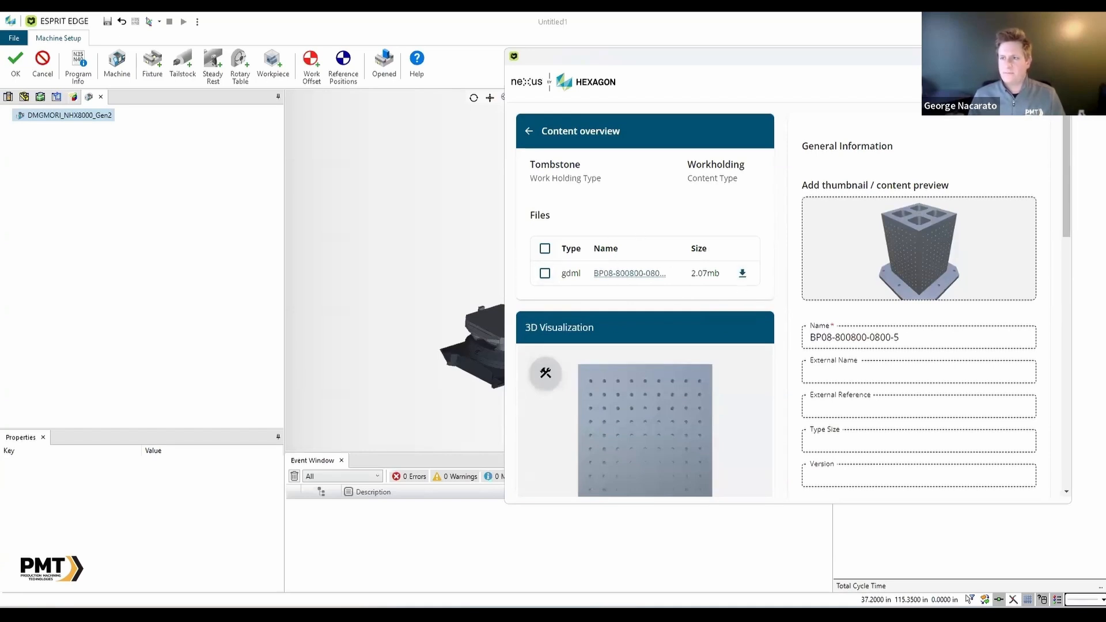
pyautogui.rightClick(37, 118)
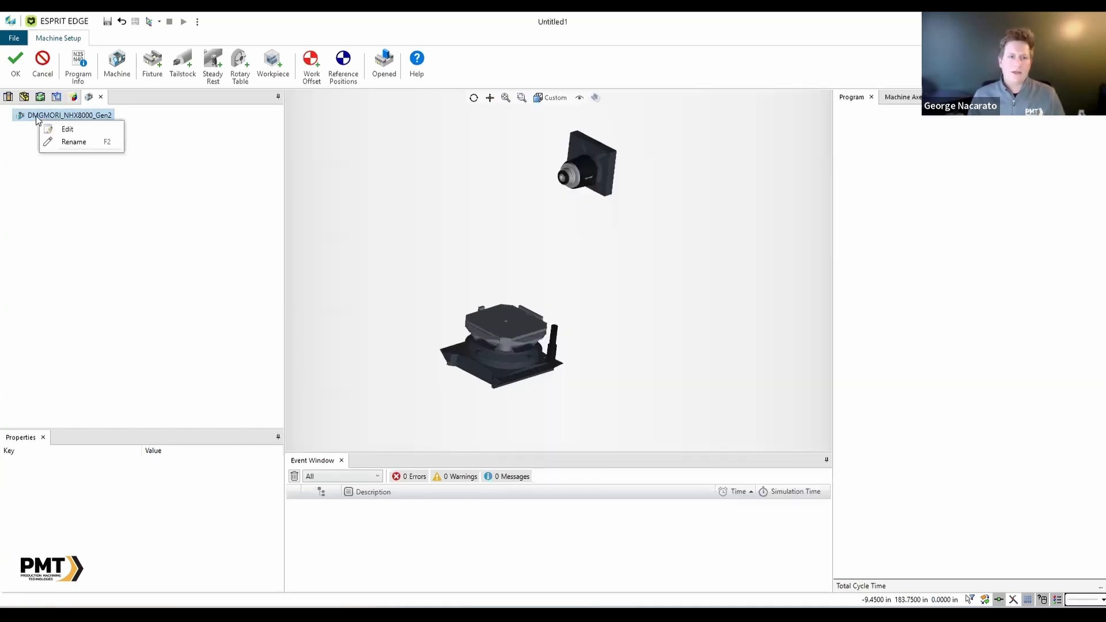
pyautogui.click(157, 73)
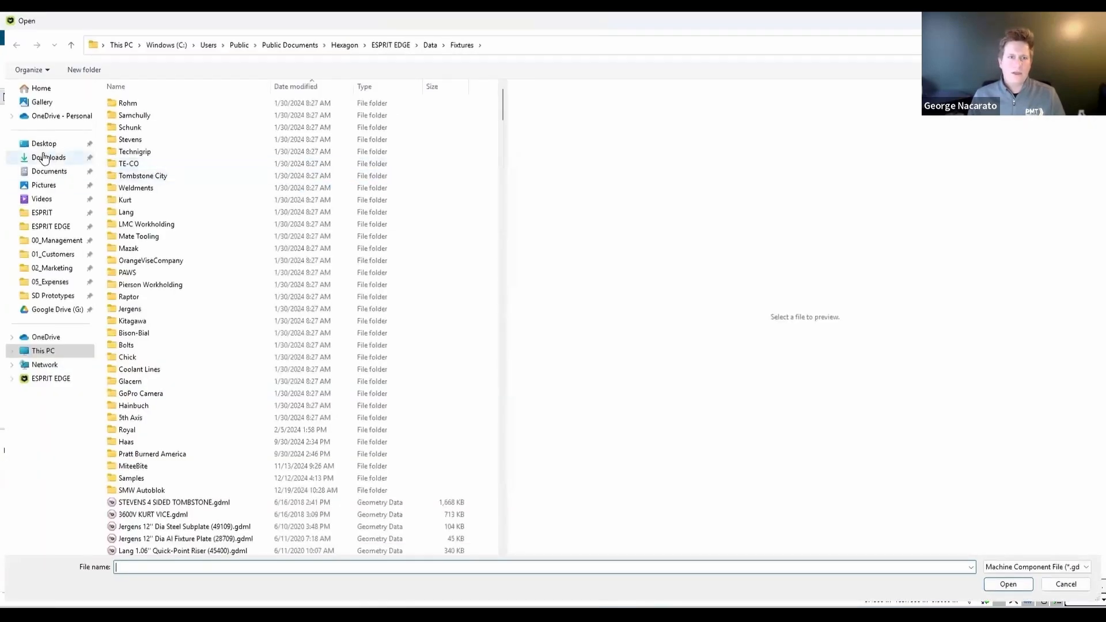
pyautogui.click(48, 157)
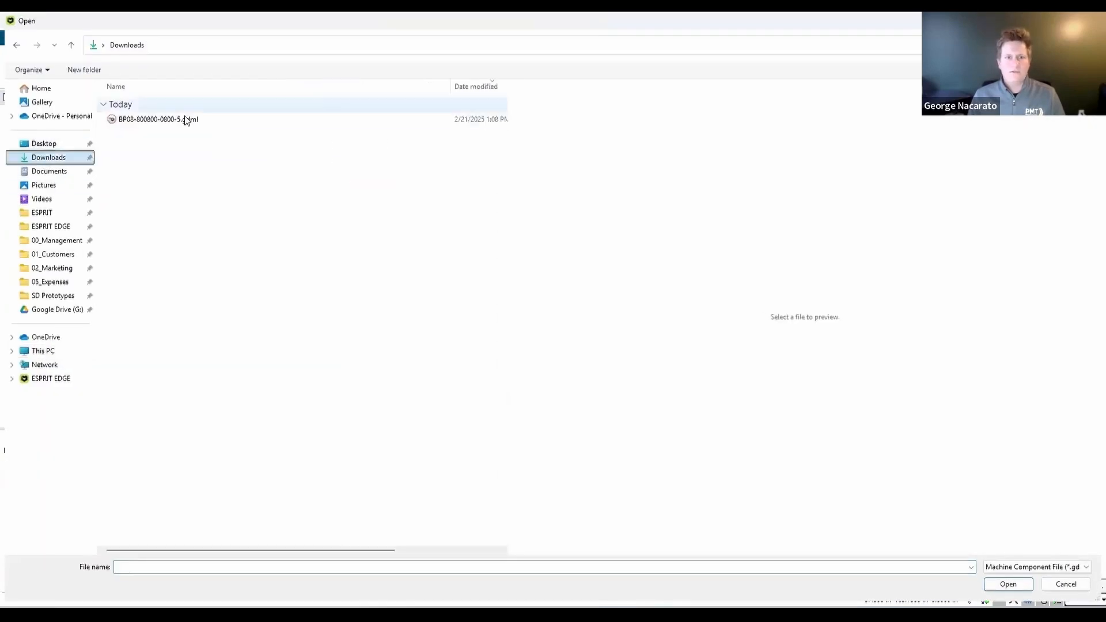
pyautogui.doubleClick(185, 119)
pyautogui.moveTo(496, 302)
pyautogui.mouseDown(button='middle')
pyautogui.moveTo(489, 268)
pyautogui.moveTo(496, 284)
pyautogui.mouseUp(button='middle')
pyautogui.scroll(2, 495, 284)
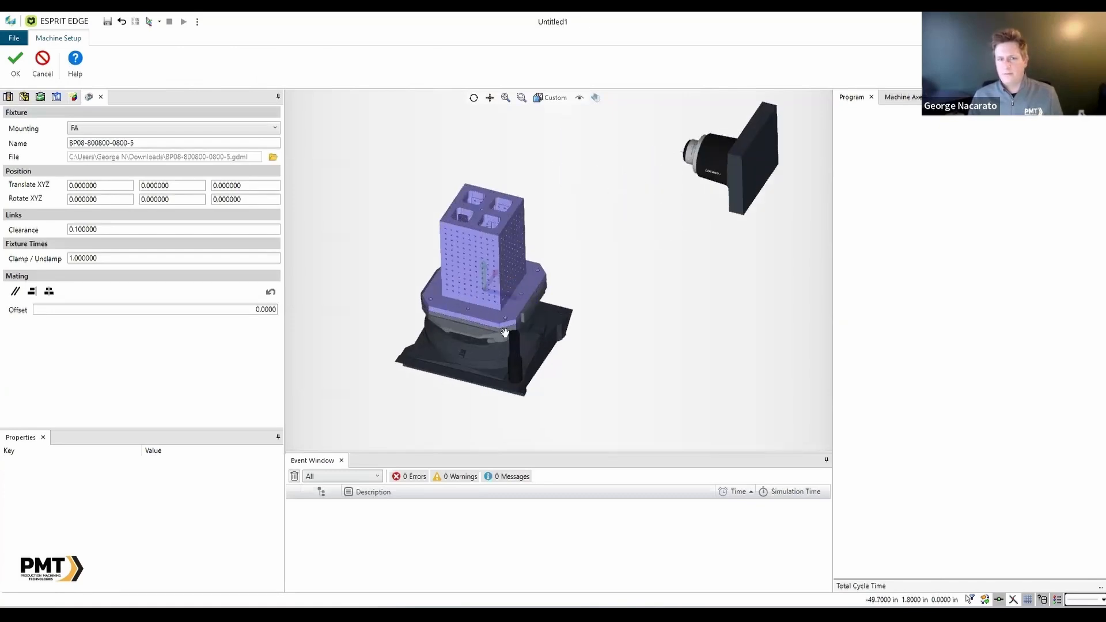
pyautogui.click(15, 75)
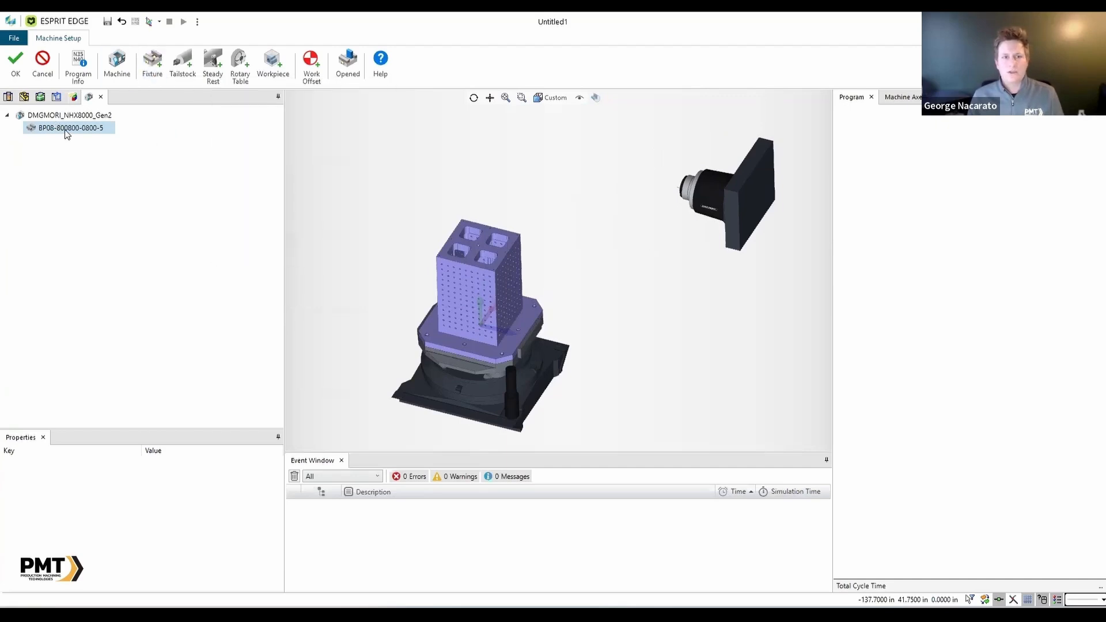
pyautogui.click(150, 64)
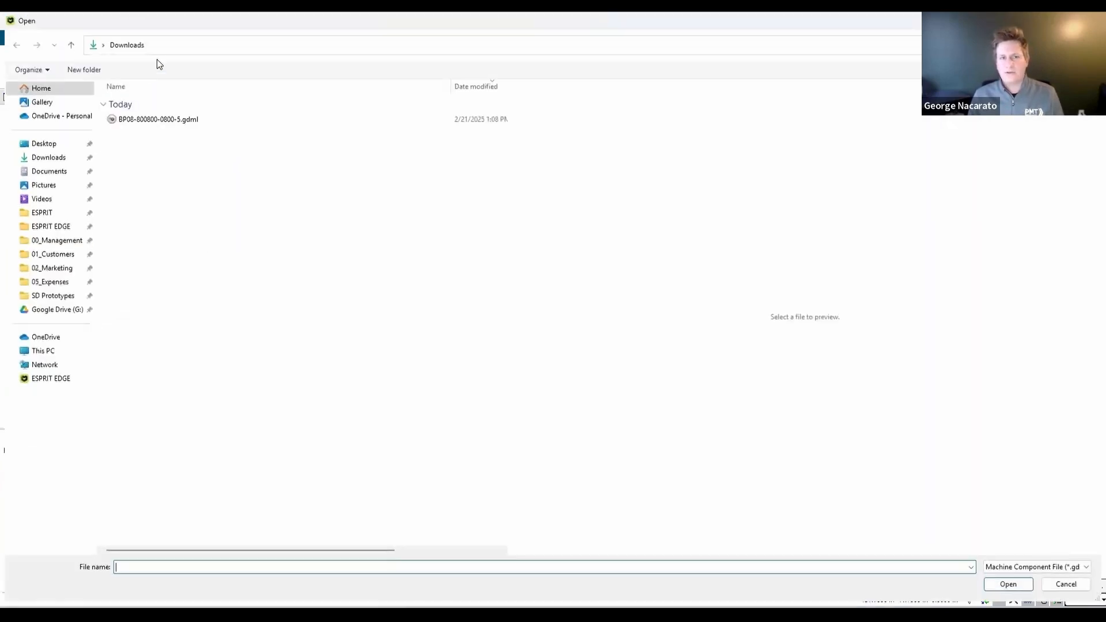
pyautogui.press('Escape')
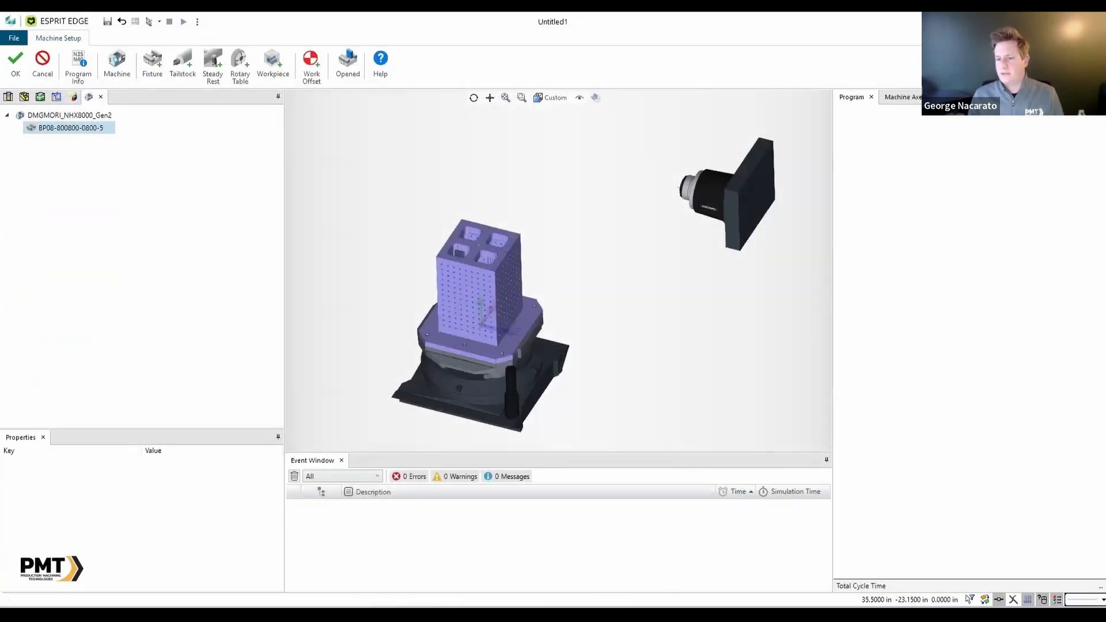
# Step: Return to the Nexus workholding catalog, search for vise, and browse the results
pyautogui.click(711, 578)
pyautogui.click(549, 136)
pyautogui.hotkey('ctrl', 'a')
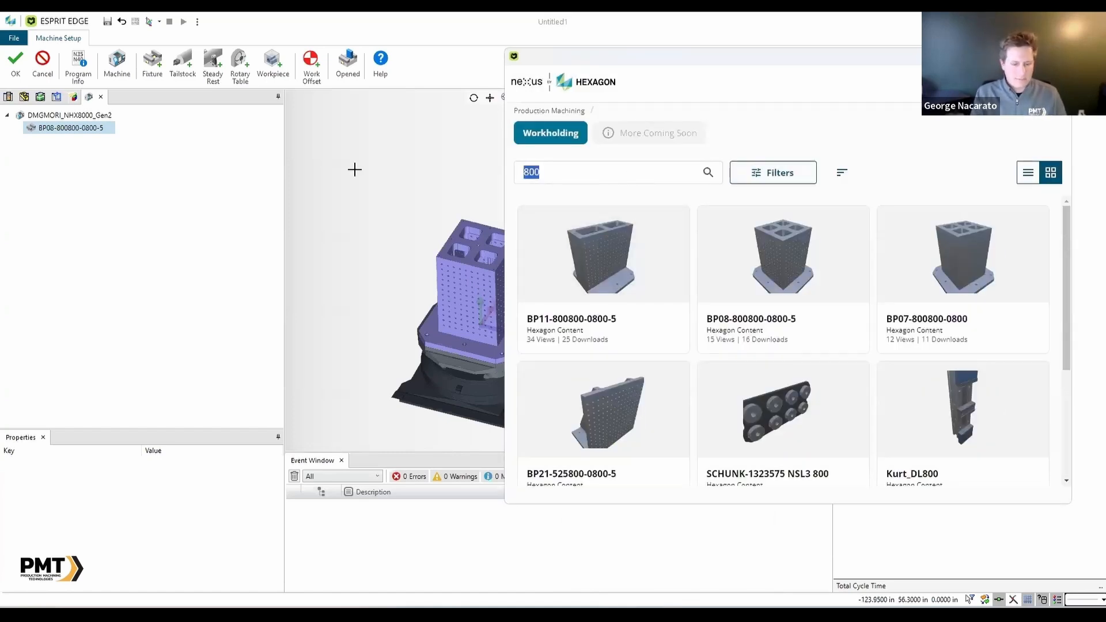
pyautogui.write('vise')
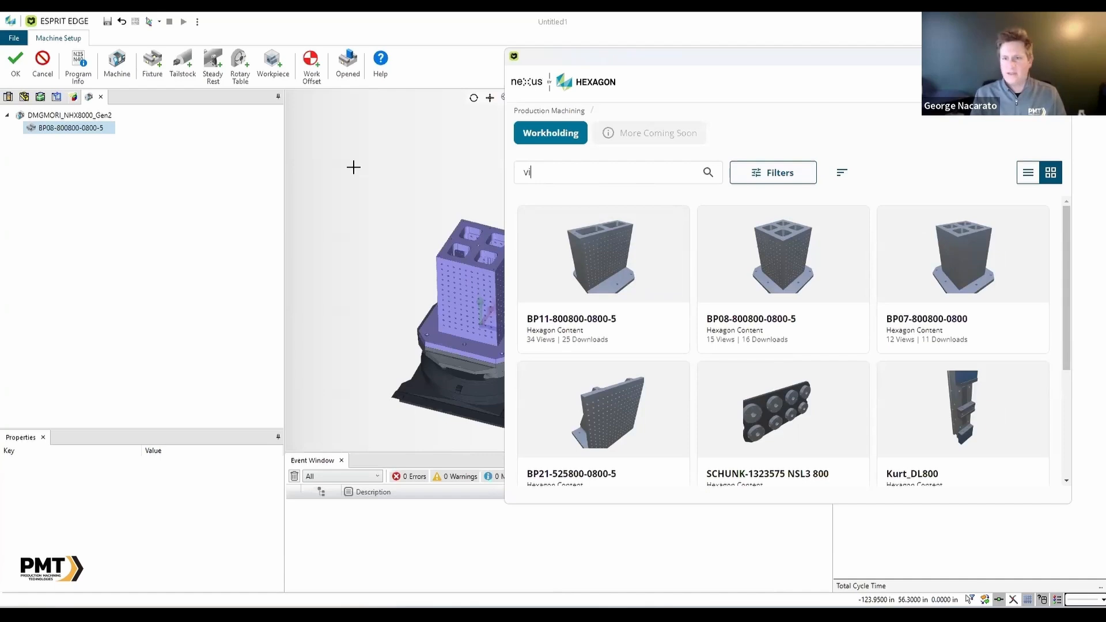
pyautogui.click(710, 171)
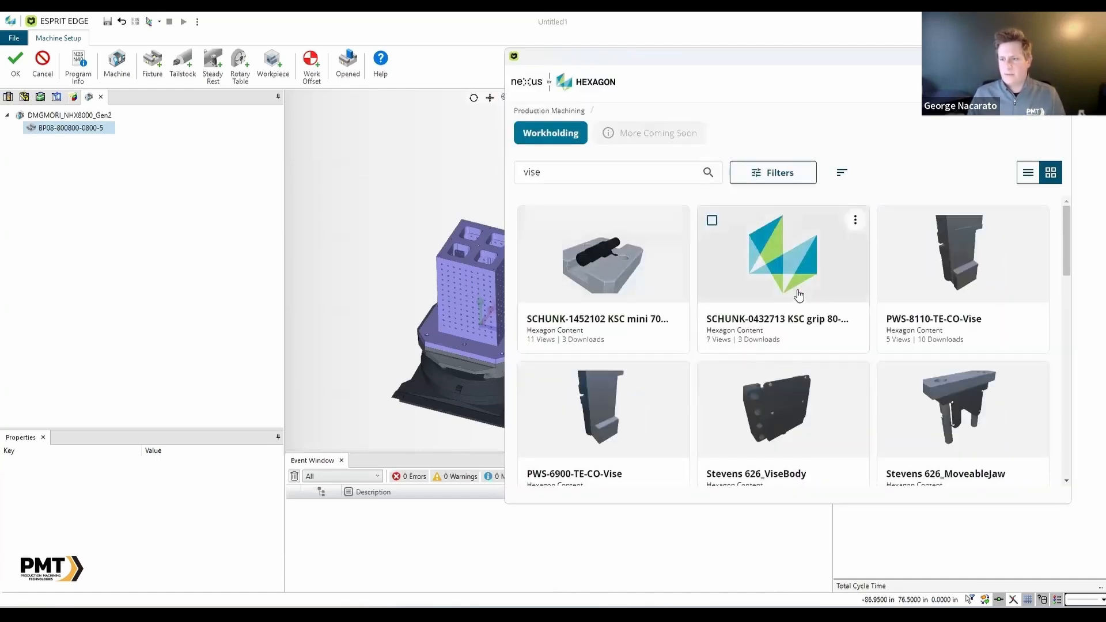
pyautogui.scroll(-6, 794, 300)
pyautogui.scroll(-9, 793, 310)
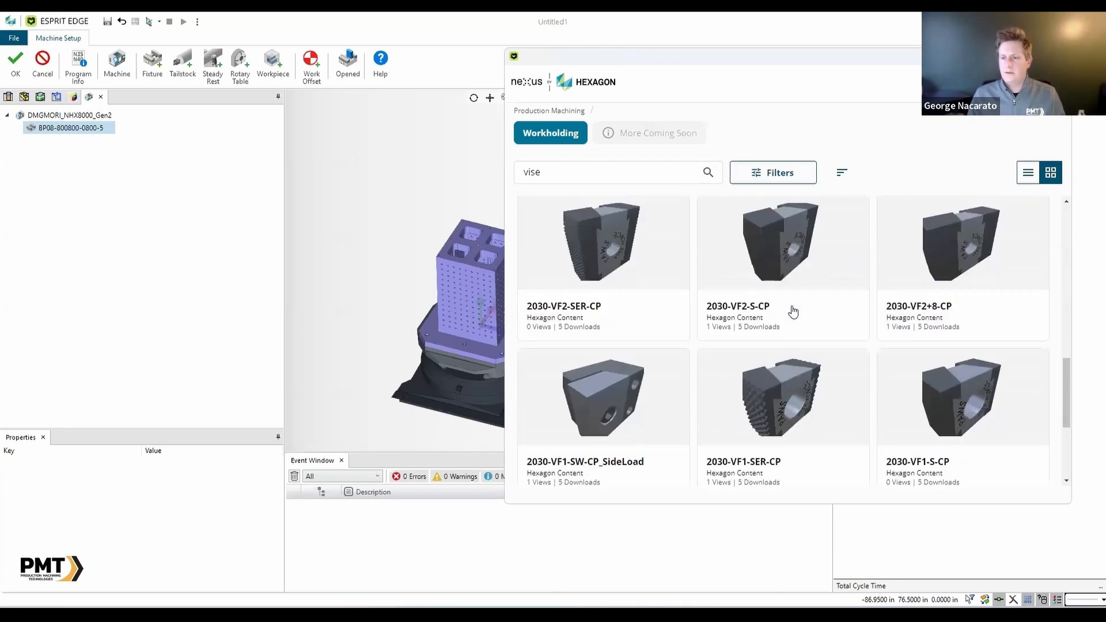
pyautogui.scroll(3, 795, 314)
pyautogui.scroll(3, 671, 171)
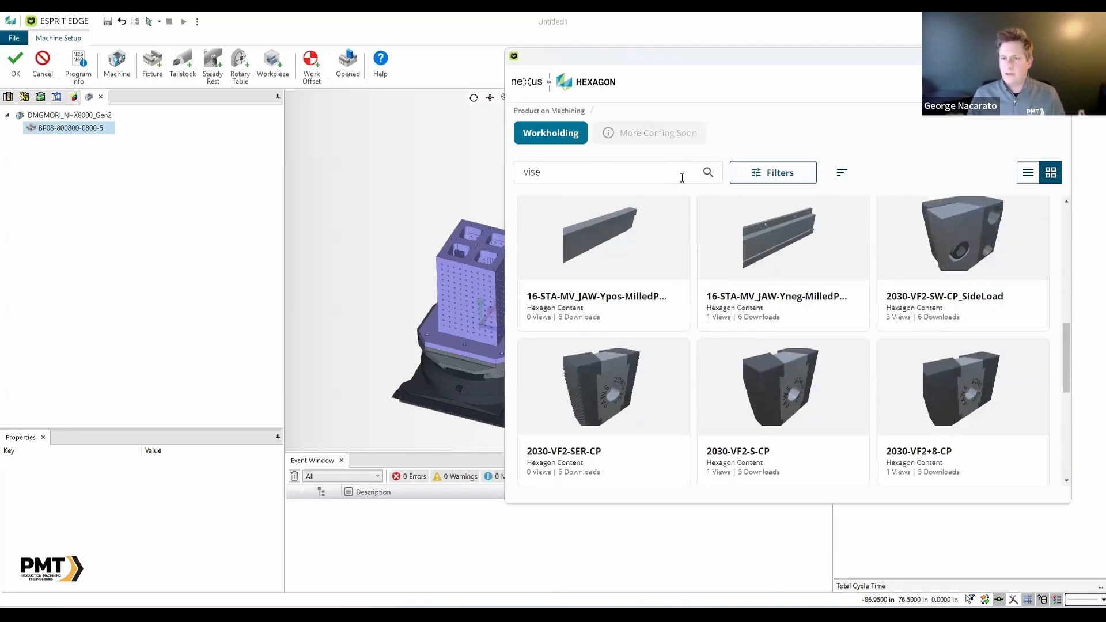
# Step: Clear the vise search, filter the workholding catalog by the Jergens brand, and browse the results
pyautogui.hotkey('ctrl', 'a')
pyautogui.press('BackSpace')
pyautogui.click(769, 172)
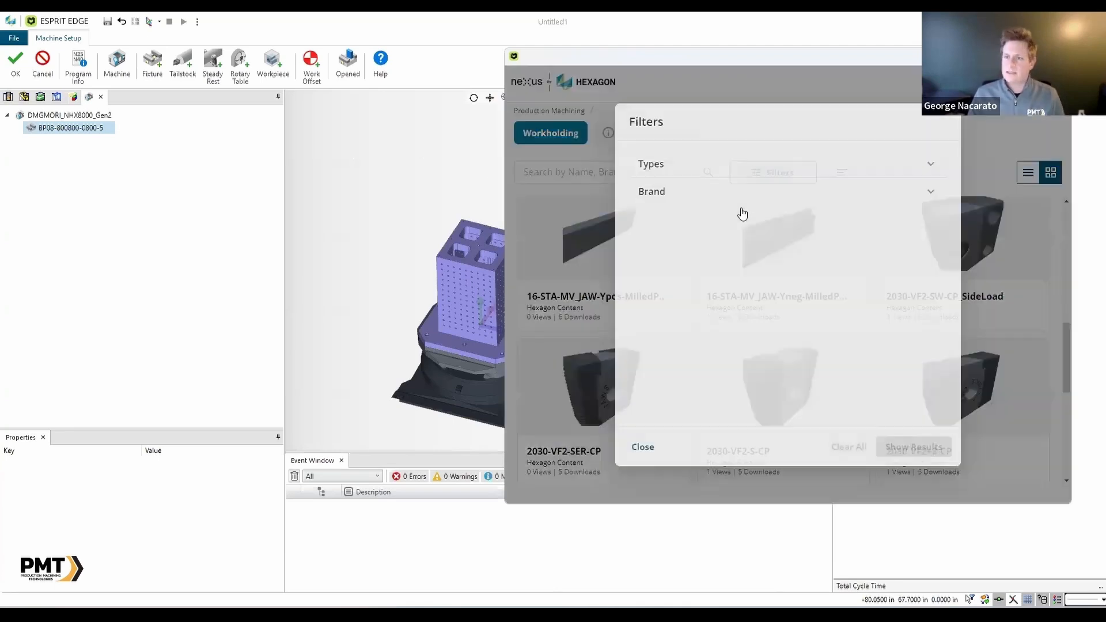
pyautogui.click(713, 200)
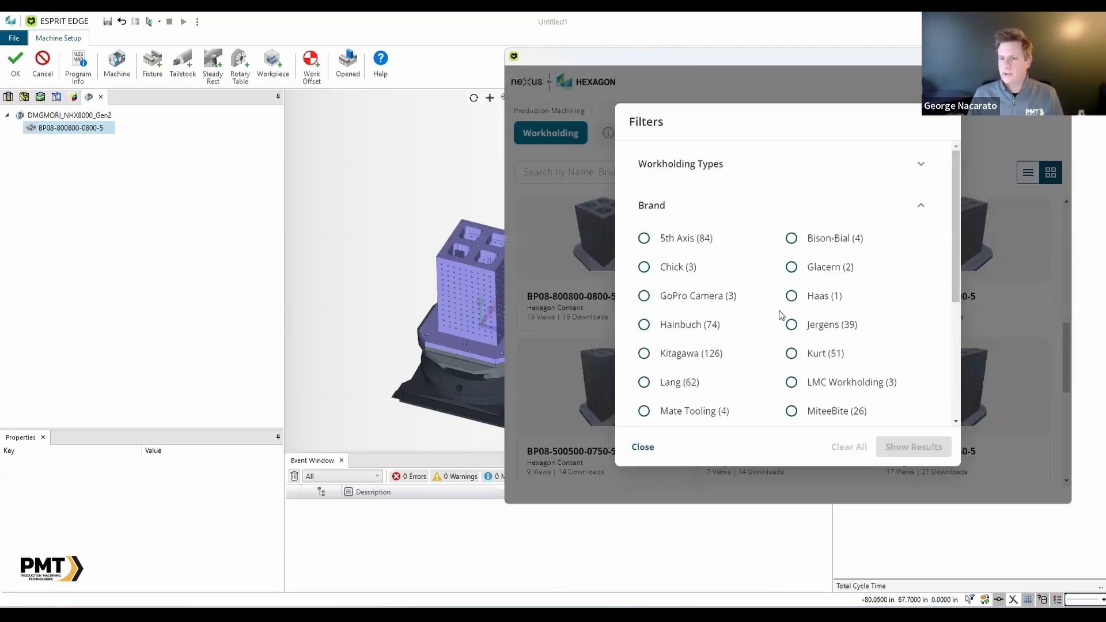
pyautogui.click(793, 325)
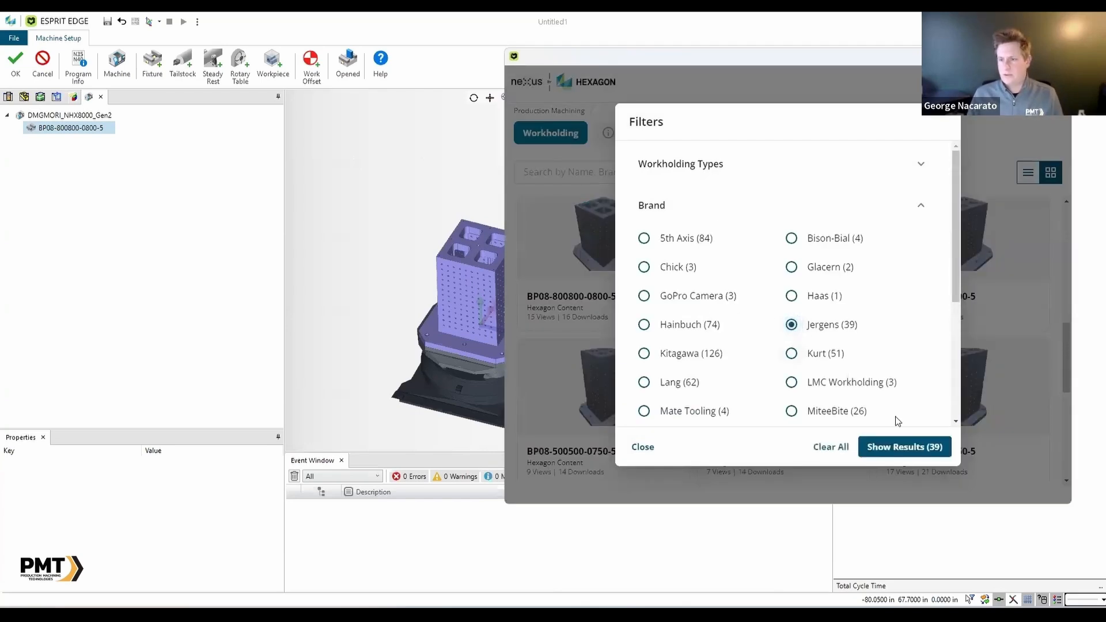
pyautogui.click(889, 449)
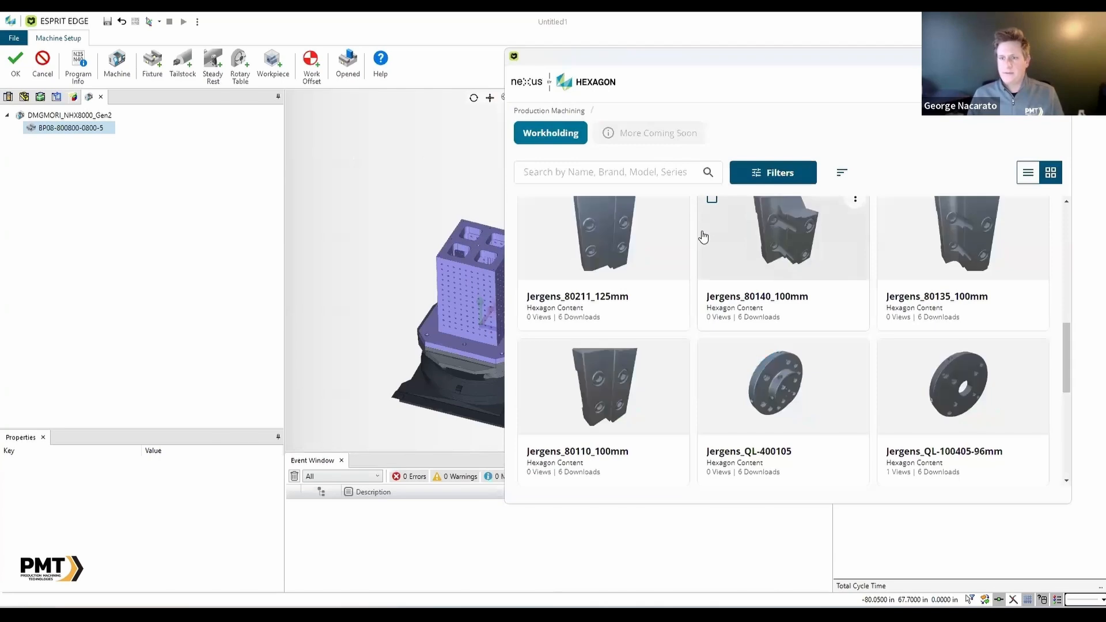
pyautogui.scroll(-5, 703, 236)
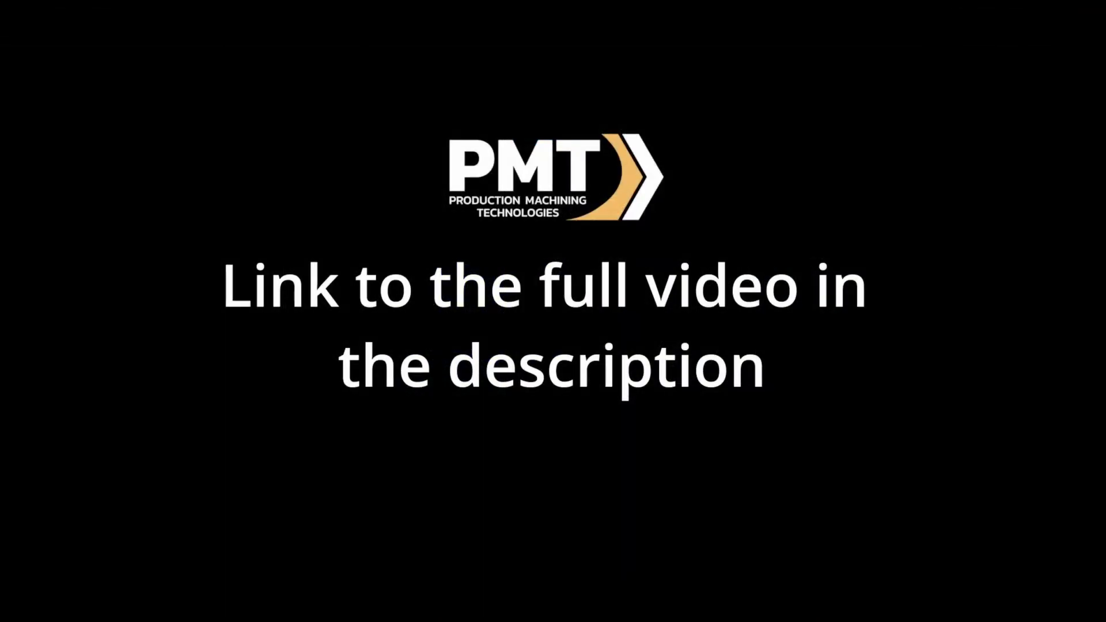